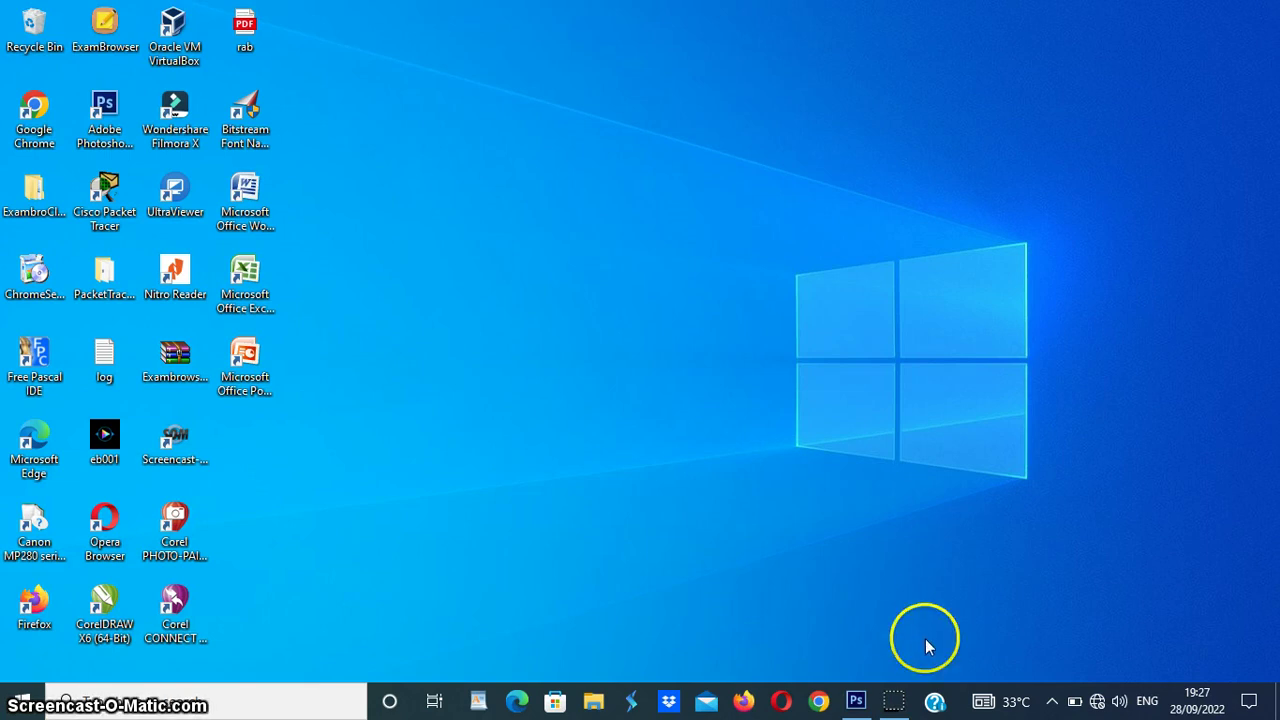
Step: Switch to Adobe Photoshop and close the finished example image MUSAPIR TRANSPARAN.jpg
{"action": "left_click", "coordinate": [864, 694]}
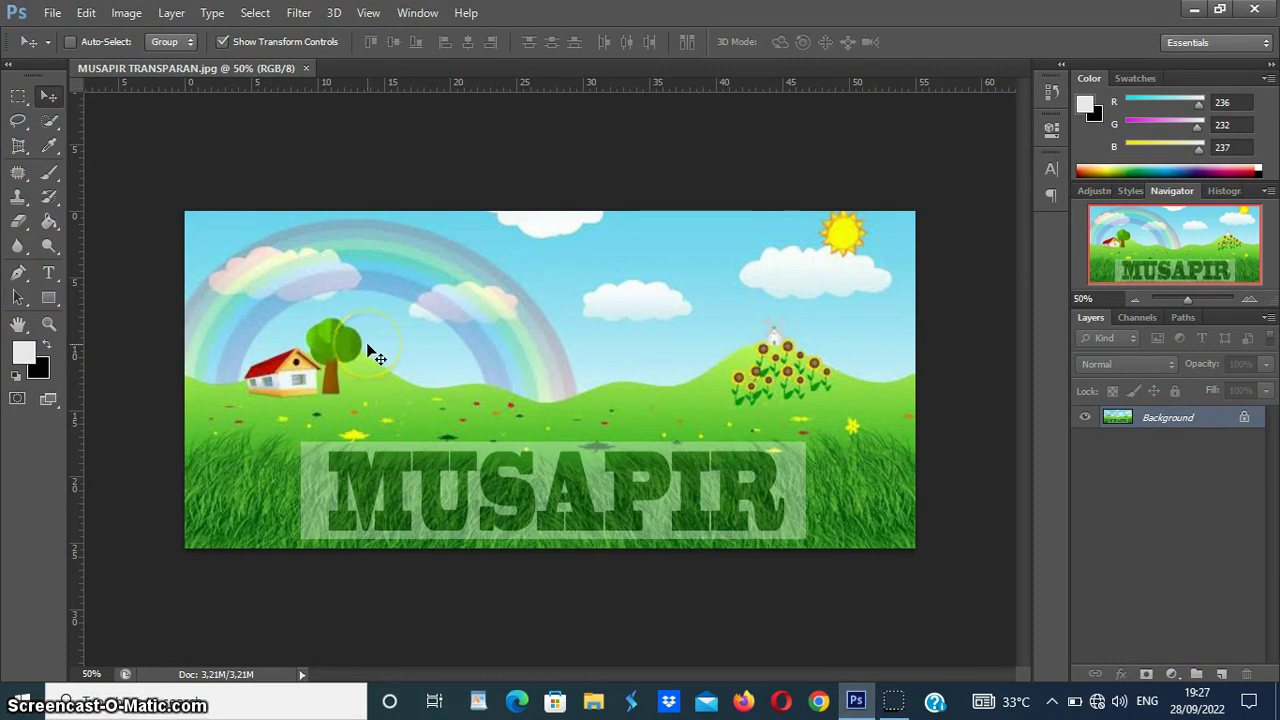
{"action": "left_click", "coordinate": [599, 497]}
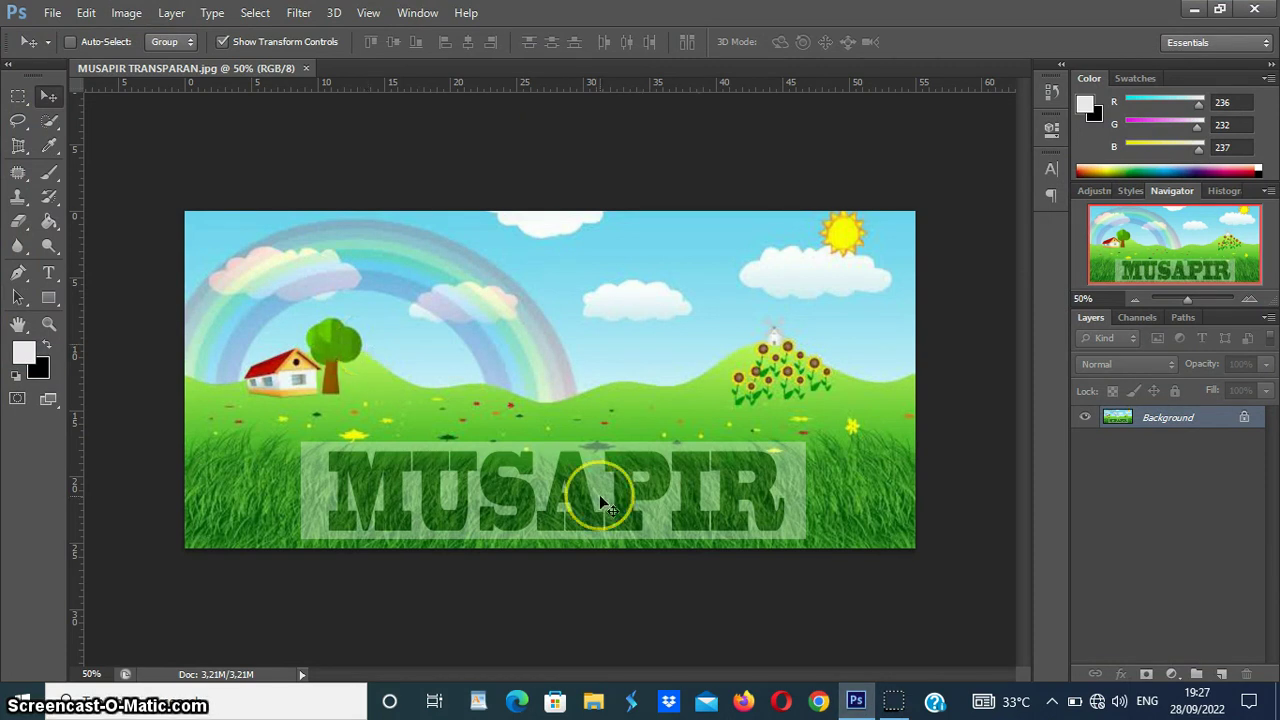
{"action": "mouse_move", "coordinate": [599, 494]}
{"action": "left_mouse_down"}
{"action": "mouse_move", "coordinate": [462, 517]}
{"action": "mouse_move", "coordinate": [481, 521]}
{"action": "mouse_move", "coordinate": [449, 491]}
{"action": "mouse_move", "coordinate": [312, 231]}
{"action": "mouse_move", "coordinate": [691, 340]}
{"action": "mouse_move", "coordinate": [380, 114]}
{"action": "mouse_move", "coordinate": [305, 75]}
{"action": "left_mouse_up"}
{"action": "left_click", "coordinate": [305, 70]}
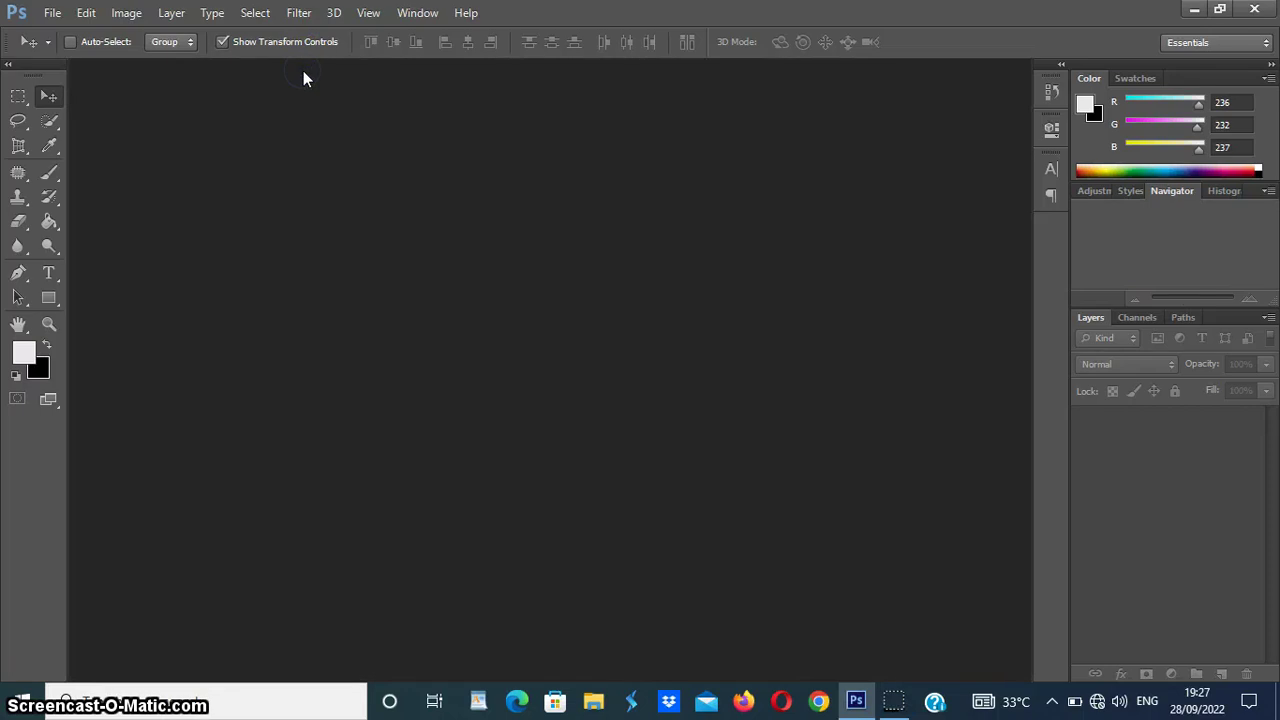
{"action": "left_click", "coordinate": [52, 13]}
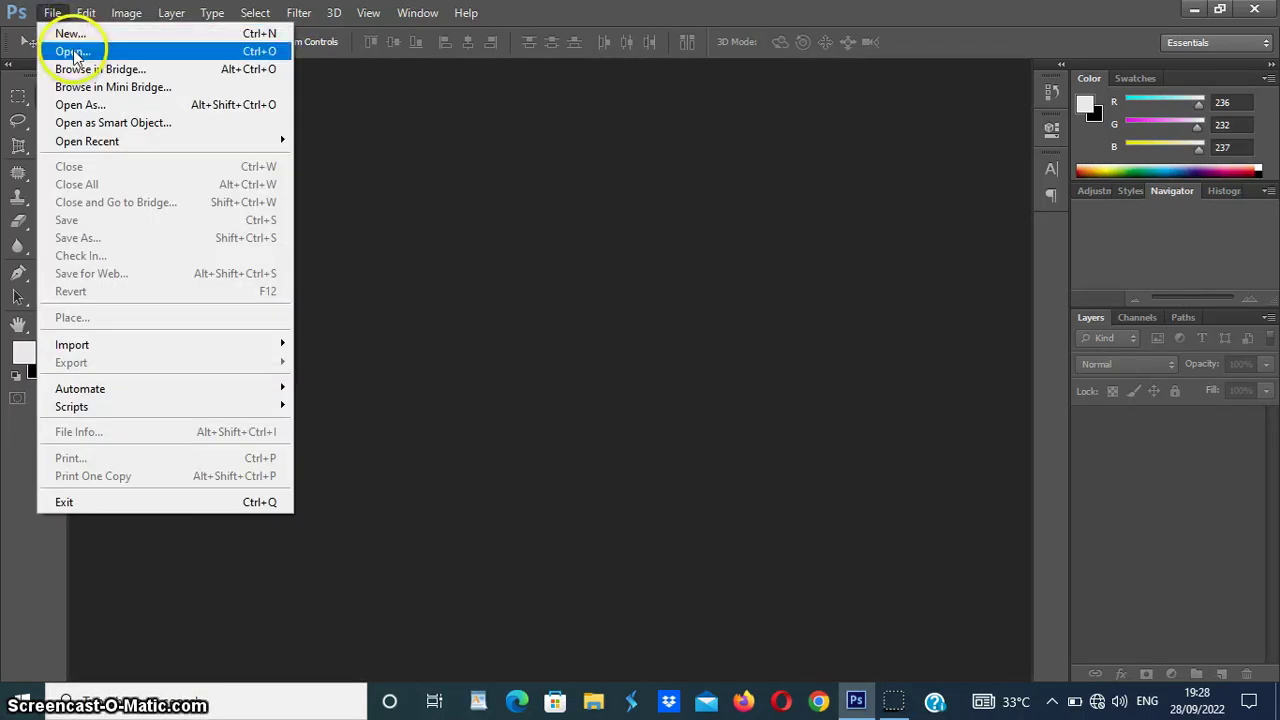
{"action": "left_click", "coordinate": [73, 51]}
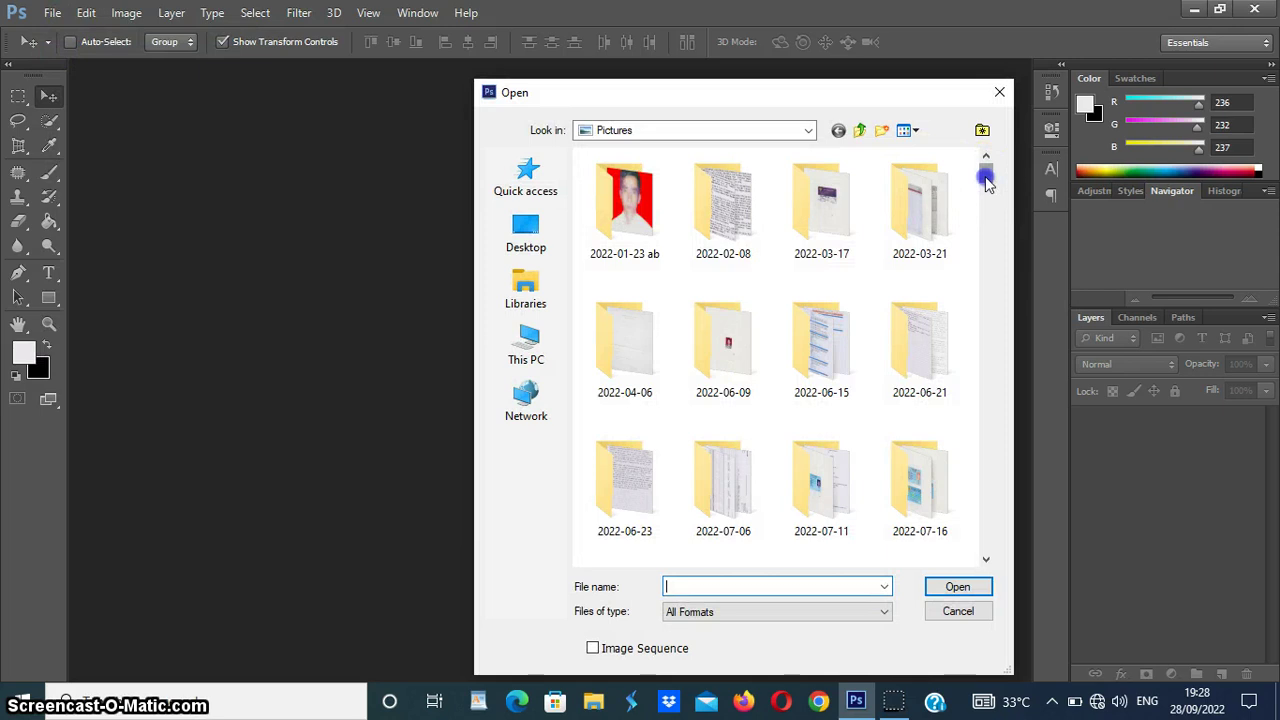
{"action": "left_click_drag", "start_coordinate": [985, 178], "coordinate": [983, 277]}
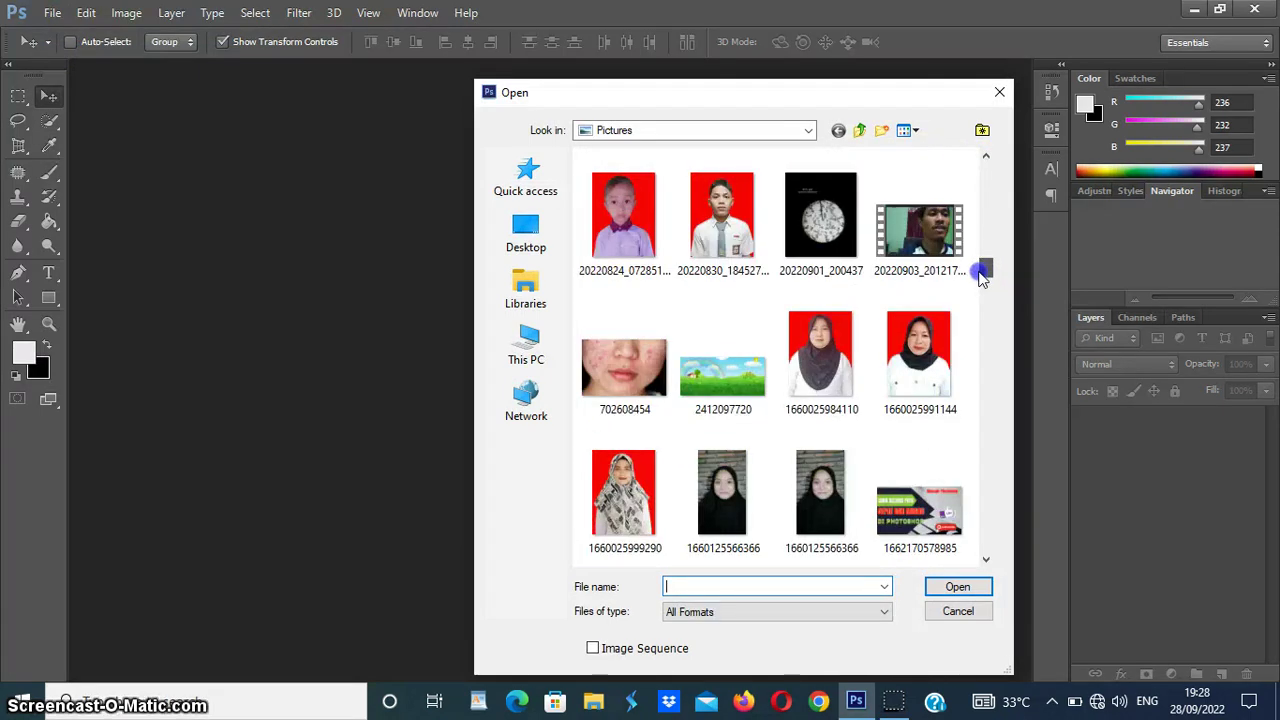
{"action": "left_click", "coordinate": [740, 395]}
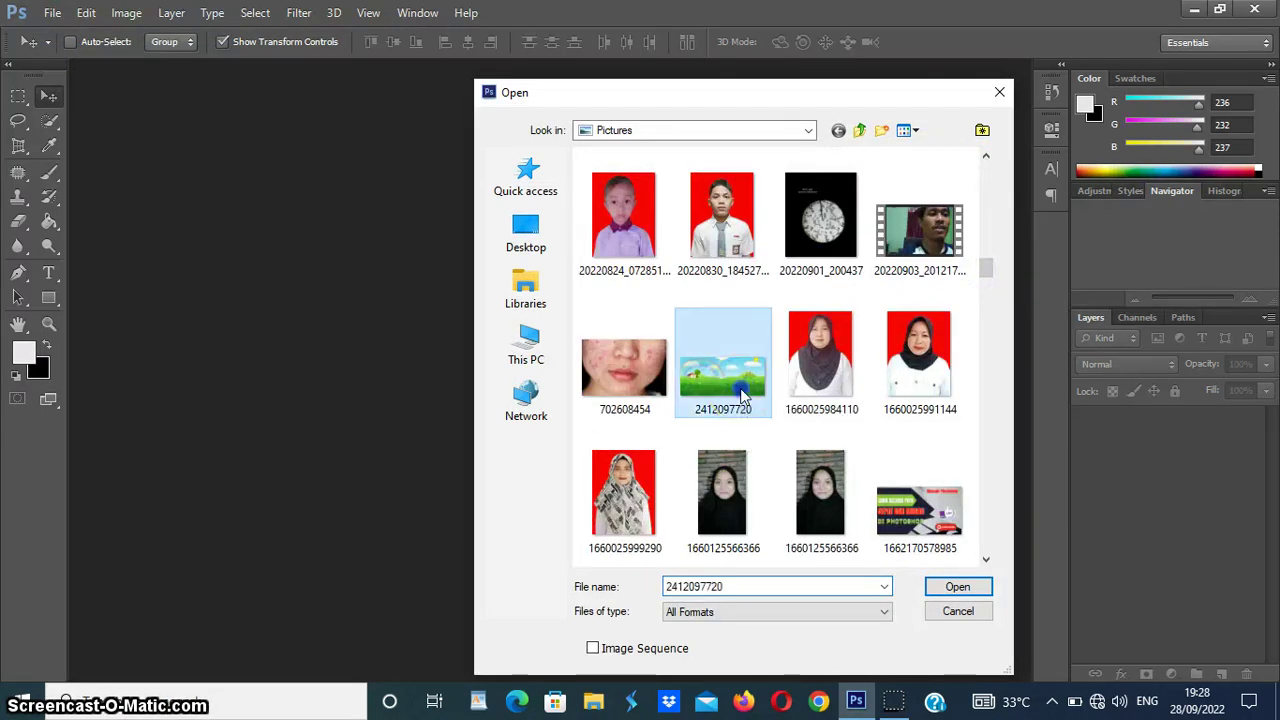
{"action": "left_click", "coordinate": [958, 590]}
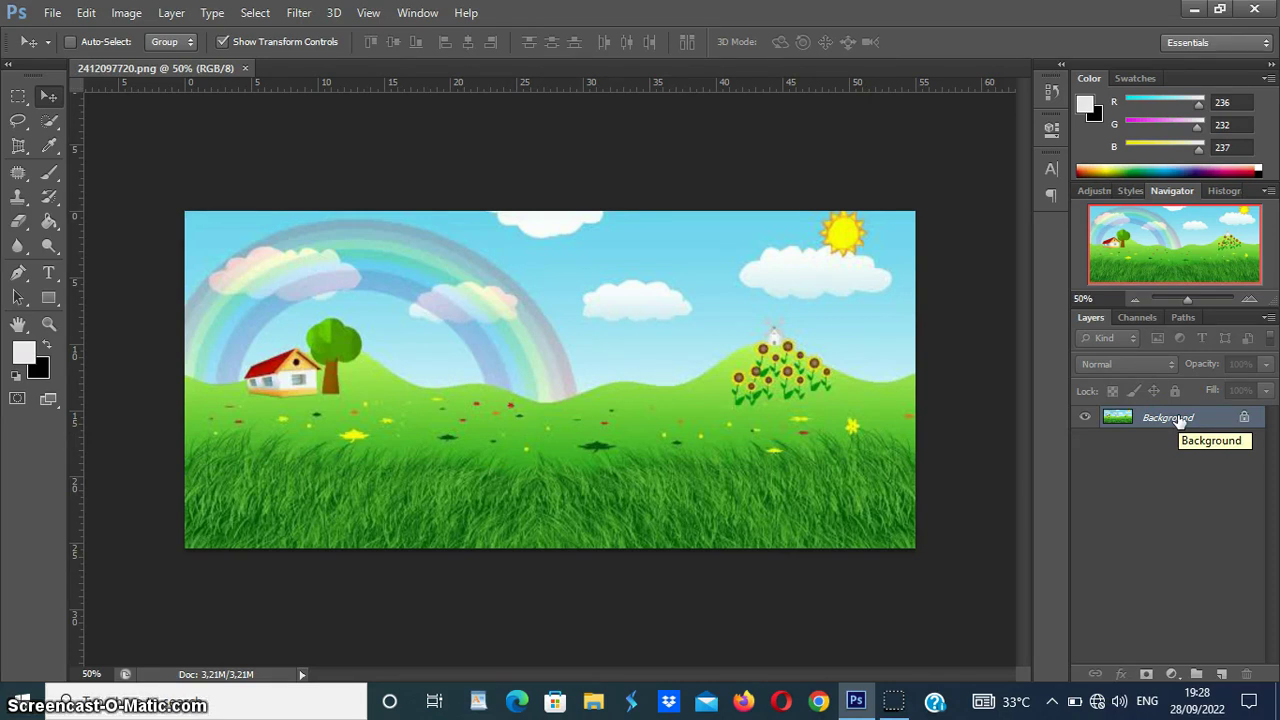
Step: Duplicate the Background layer and add a new empty layer above the copy
{"action": "key", "text": "ctrl+j"}
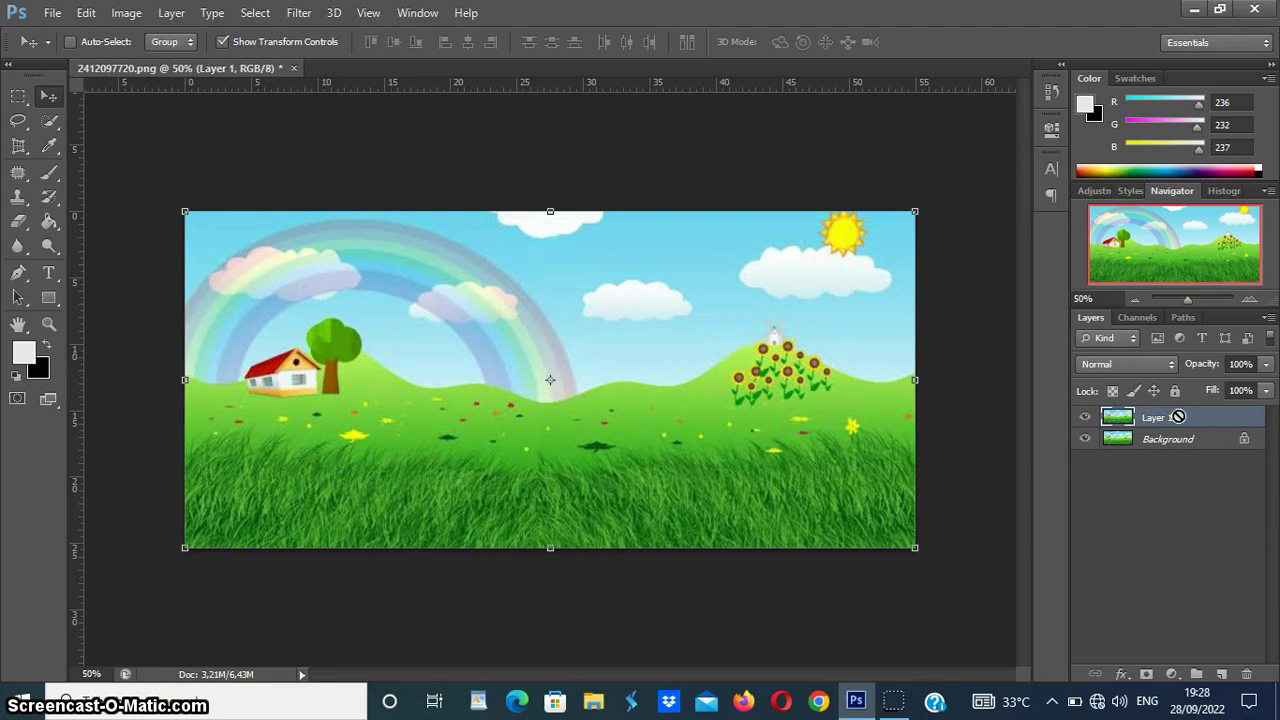
{"action": "left_click", "coordinate": [1171, 435]}
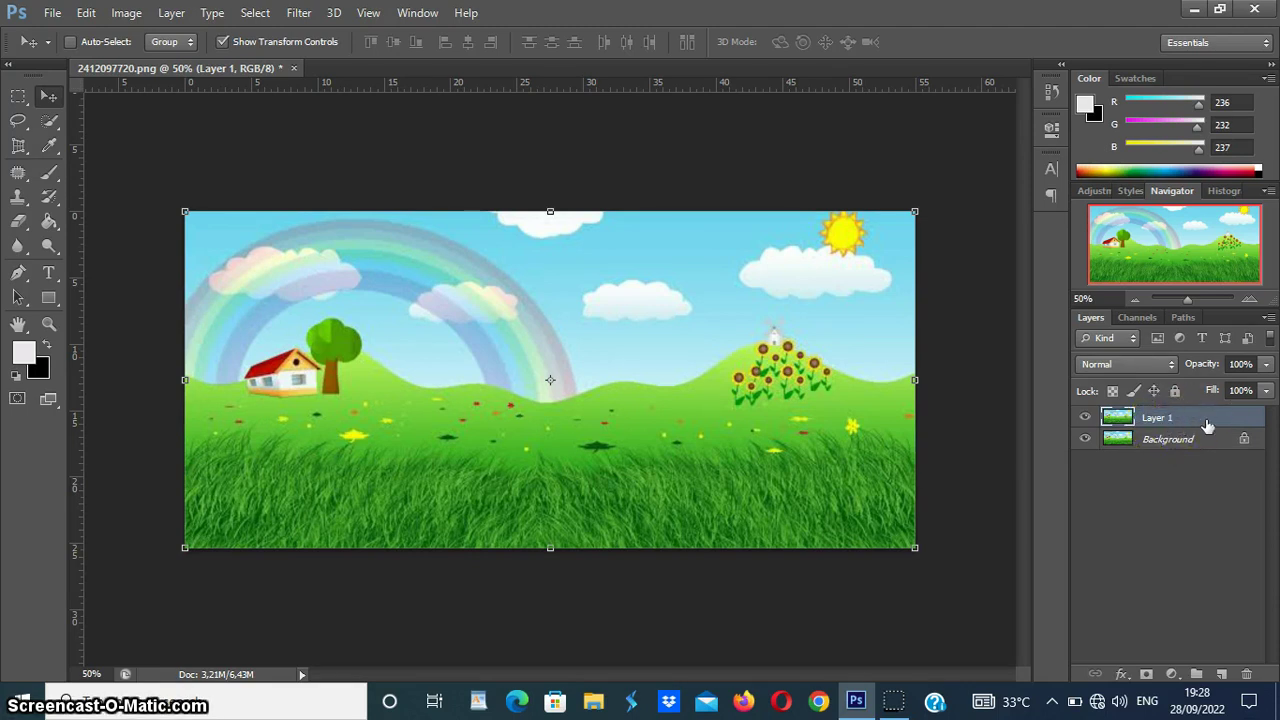
{"action": "left_click", "coordinate": [1224, 677]}
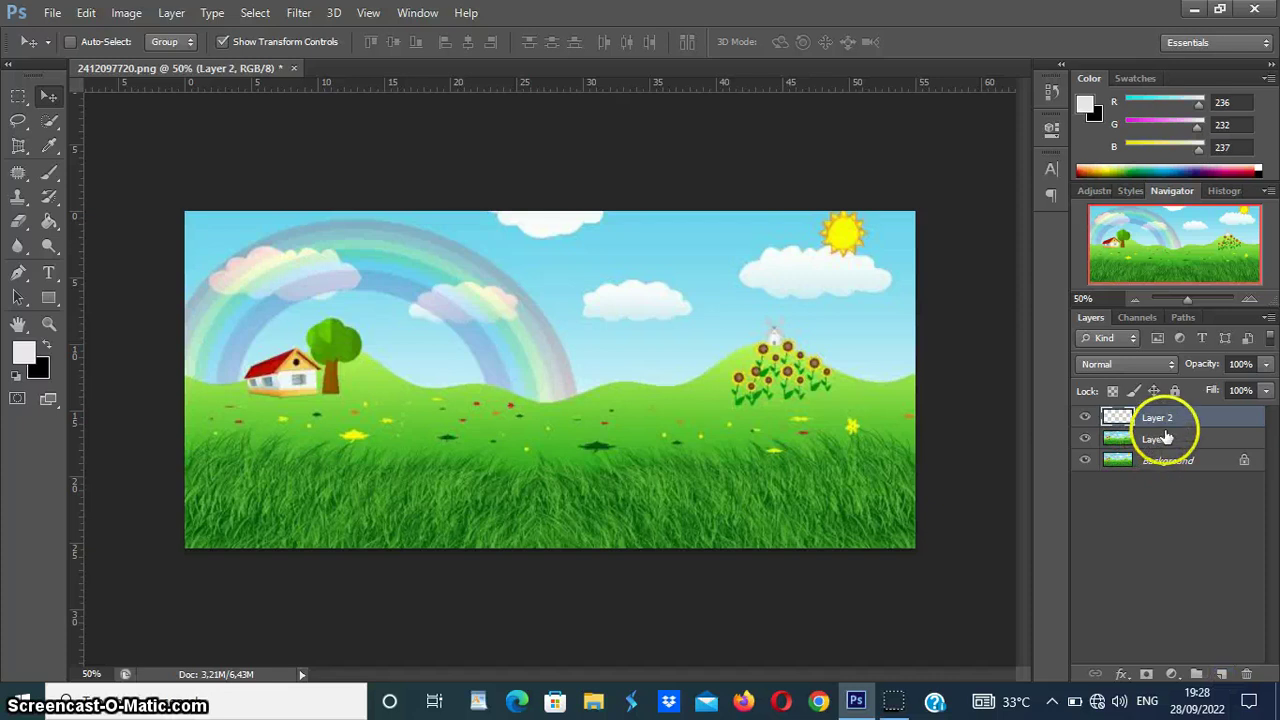
Step: Fill the empty layer with White in Normal mode at 100% and lower the layer's opacity to 14%
{"action": "left_click", "coordinate": [86, 13]}
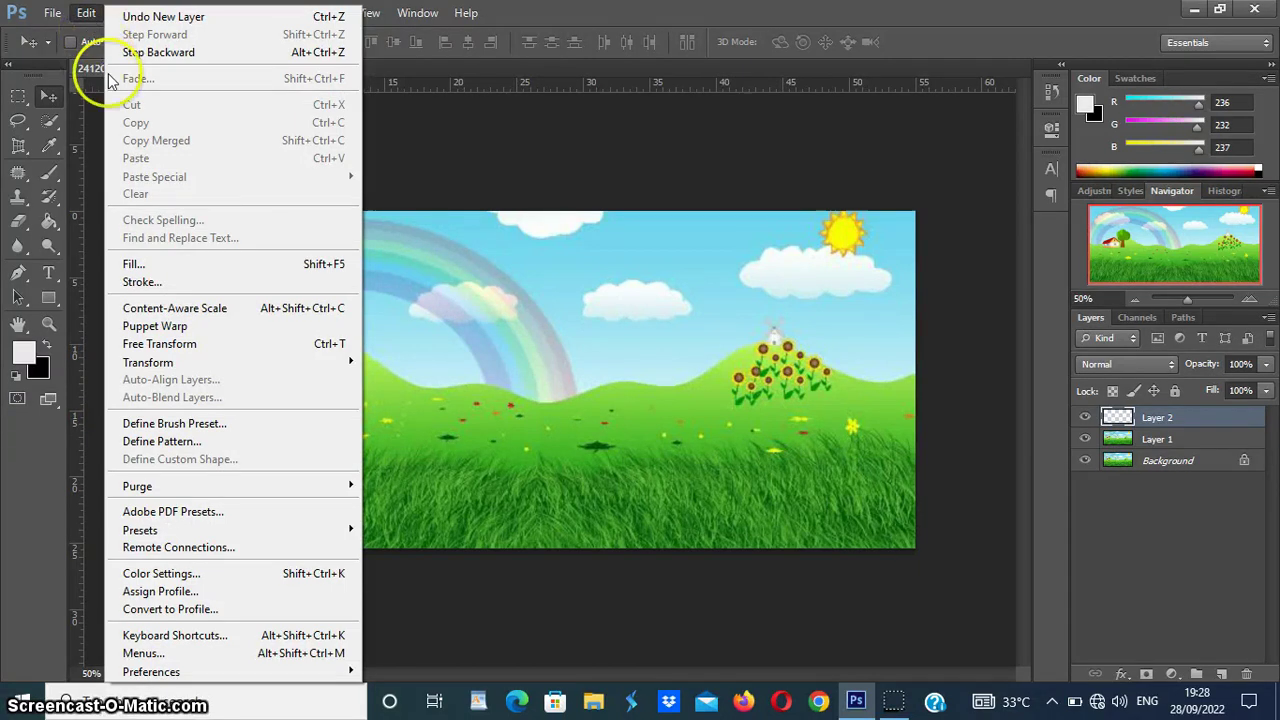
{"action": "left_click", "coordinate": [209, 264]}
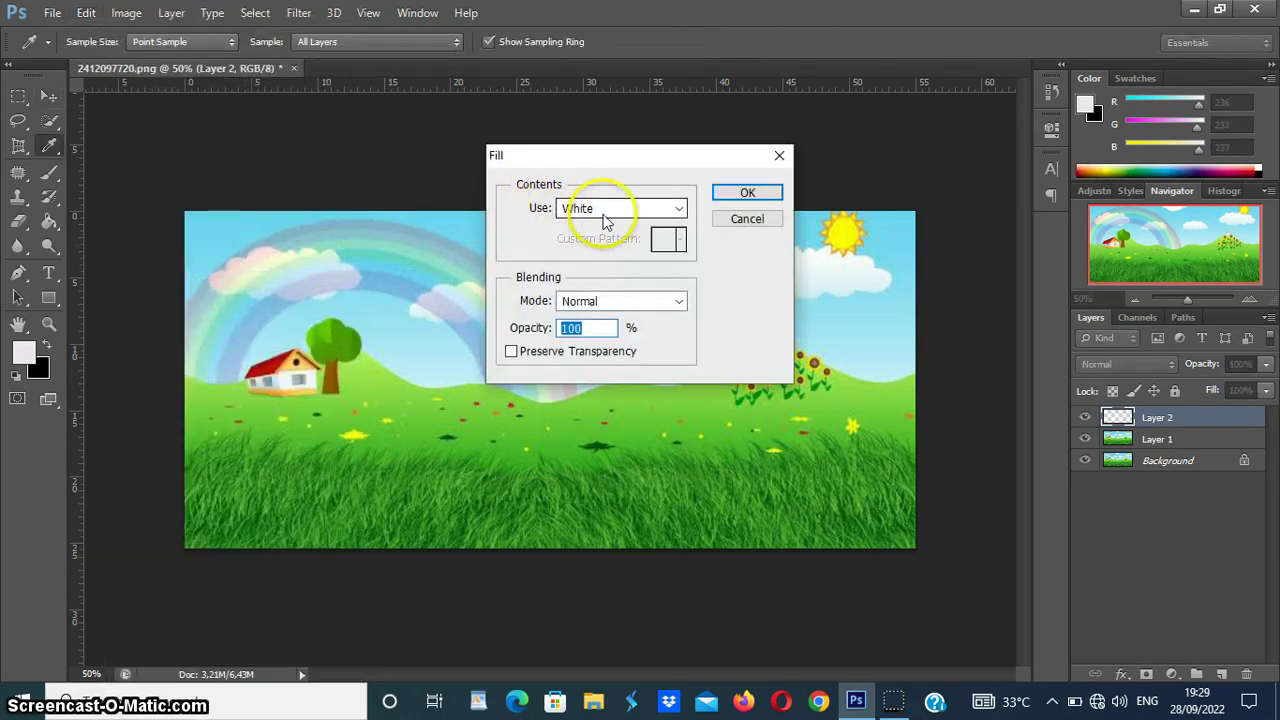
{"action": "left_click", "coordinate": [679, 210]}
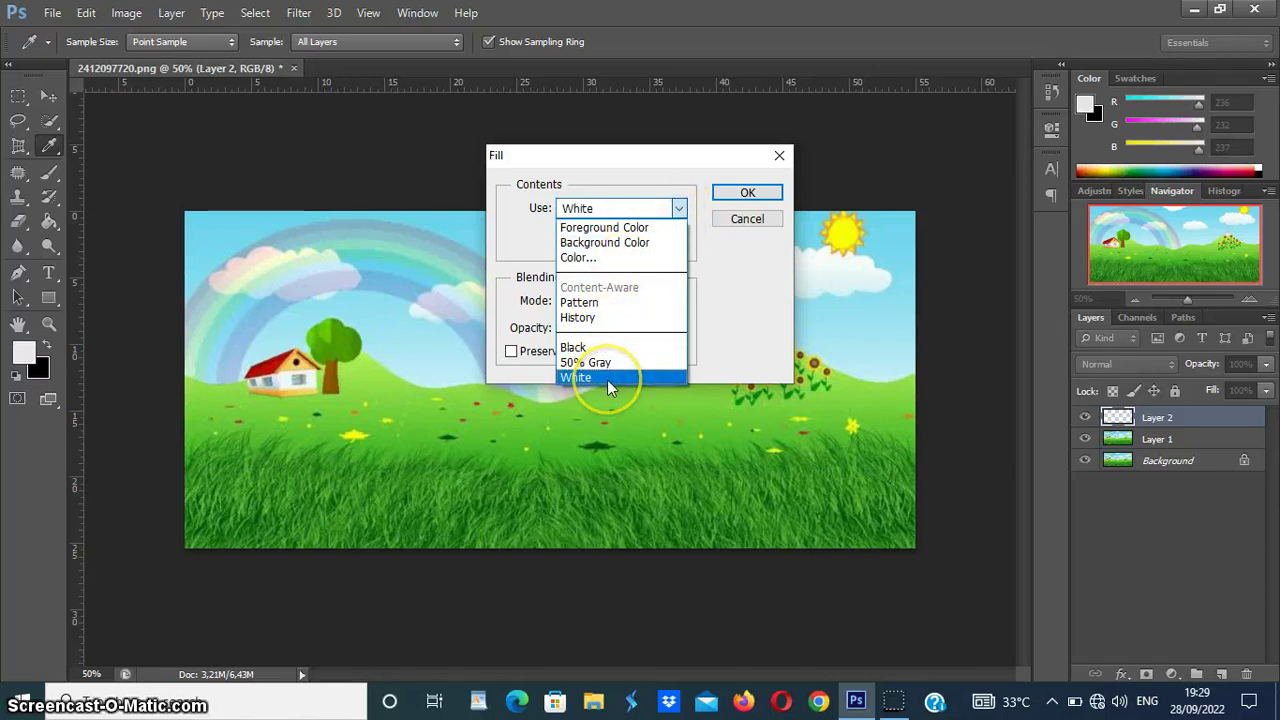
{"action": "left_click", "coordinate": [607, 380]}
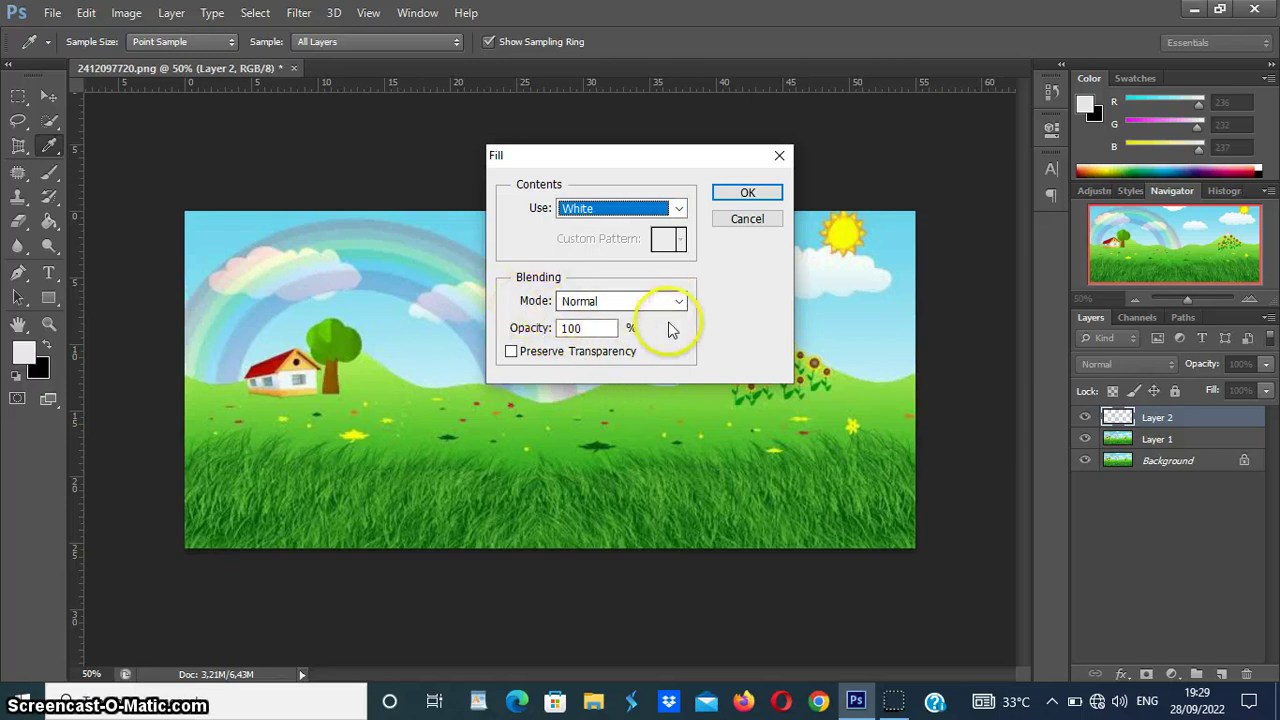
{"action": "left_click", "coordinate": [748, 193]}
{"action": "key", "text": "v"}
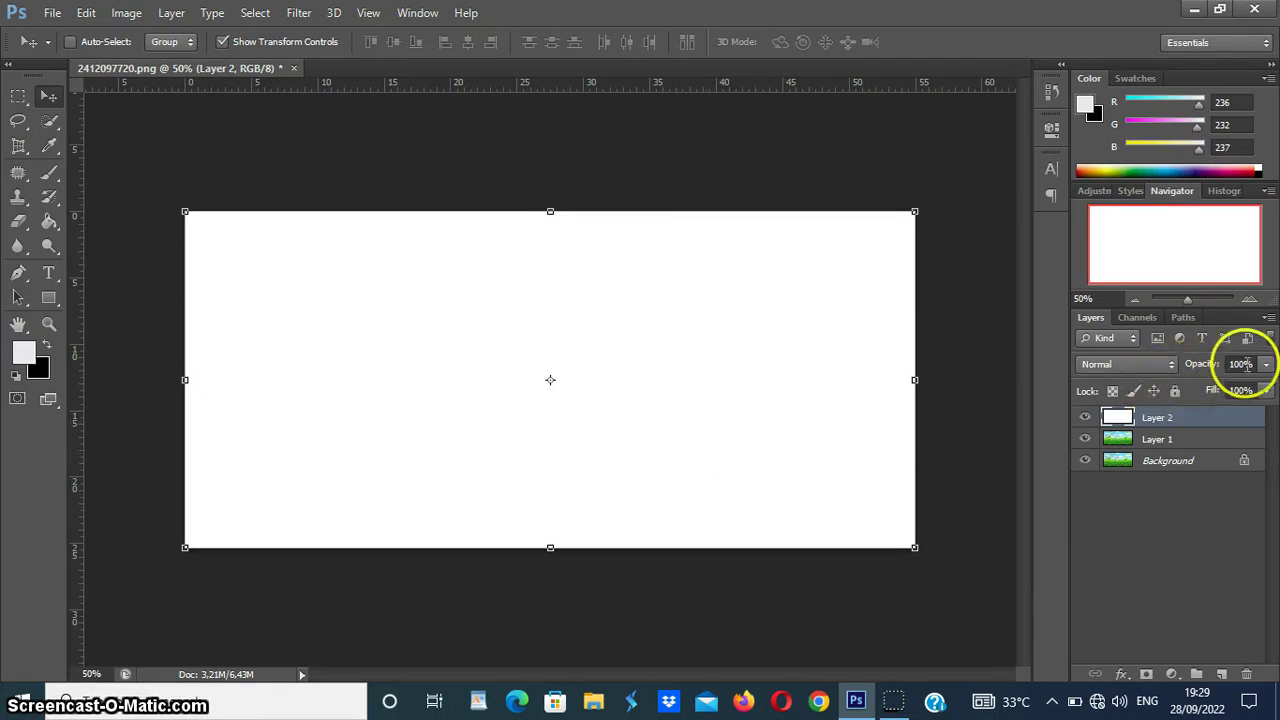
{"action": "left_click_drag", "start_coordinate": [1268, 370], "coordinate": [1187, 400]}
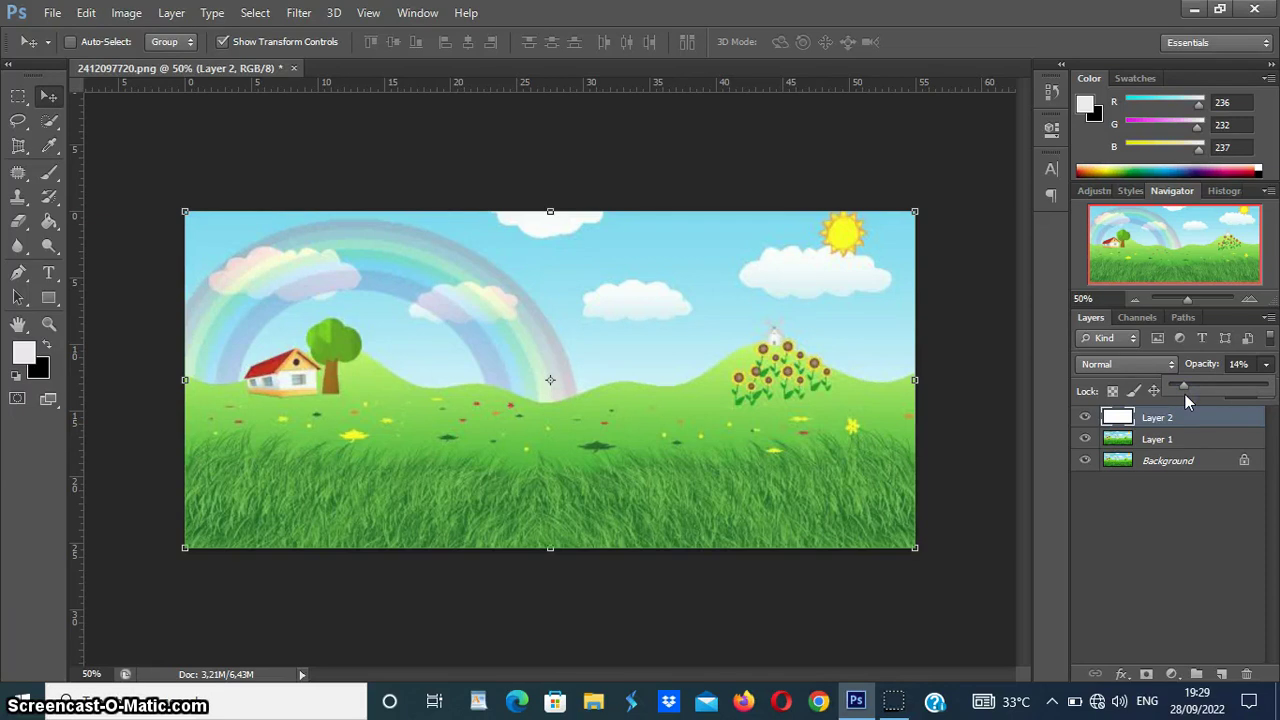
{"action": "left_click", "coordinate": [1263, 368]}
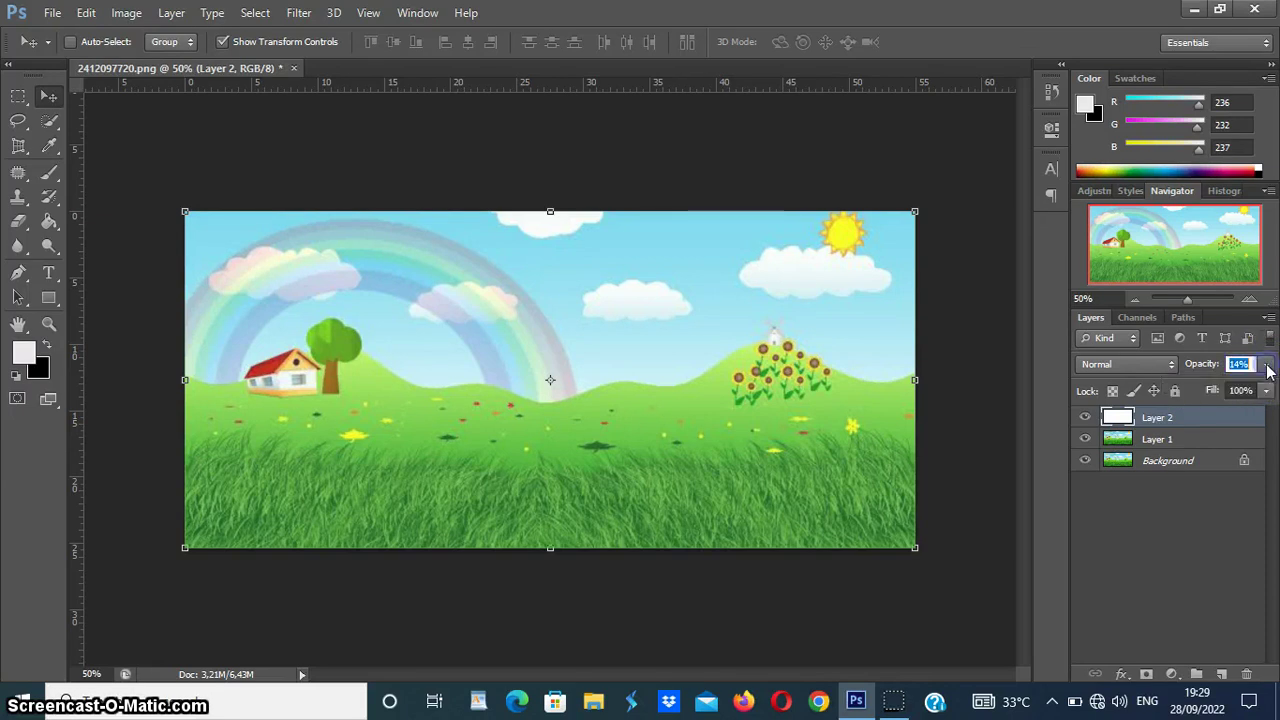
Step: Add the text MUSAPIR in black Blackoak Std over the tree
{"action": "left_click", "coordinate": [52, 278]}
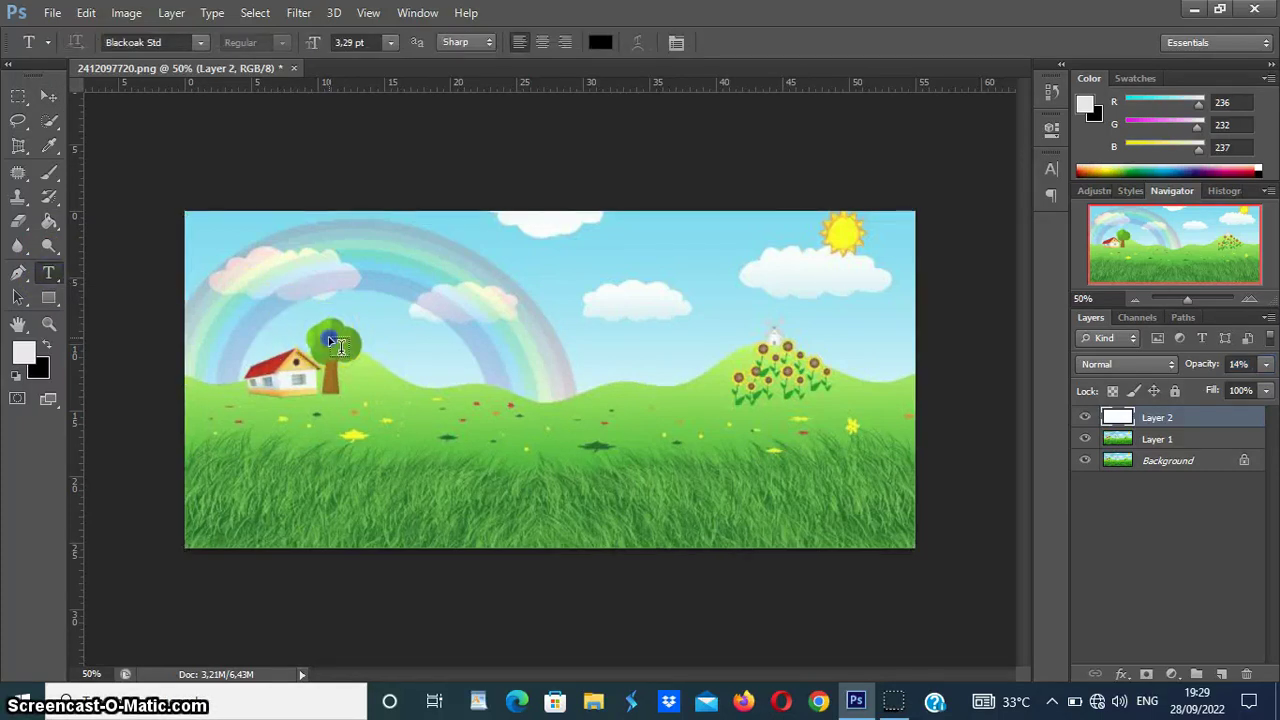
{"action": "left_click", "coordinate": [331, 340]}
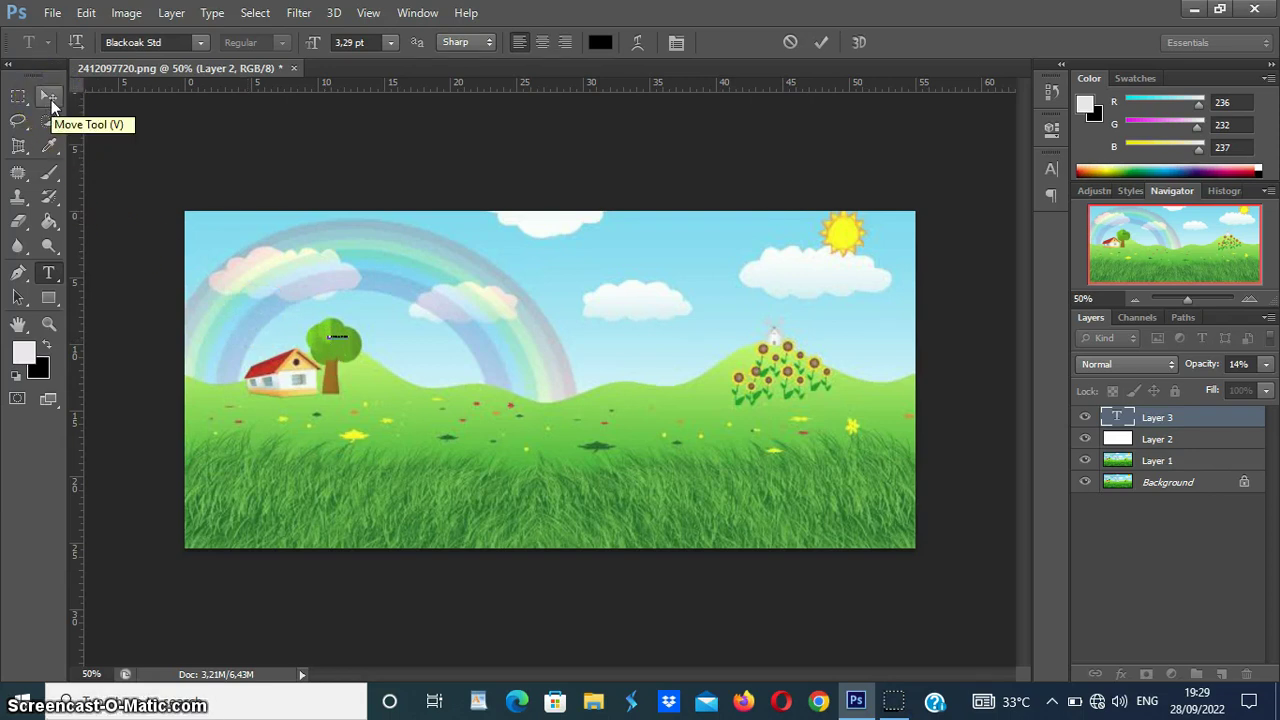
{"action": "left_click", "coordinate": [52, 105]}
Step: Enlarge the MUSAPIR text to about 2390% width and 6684% height so it spans from the tree to the sunflowers
{"action": "left_click", "coordinate": [346, 336]}
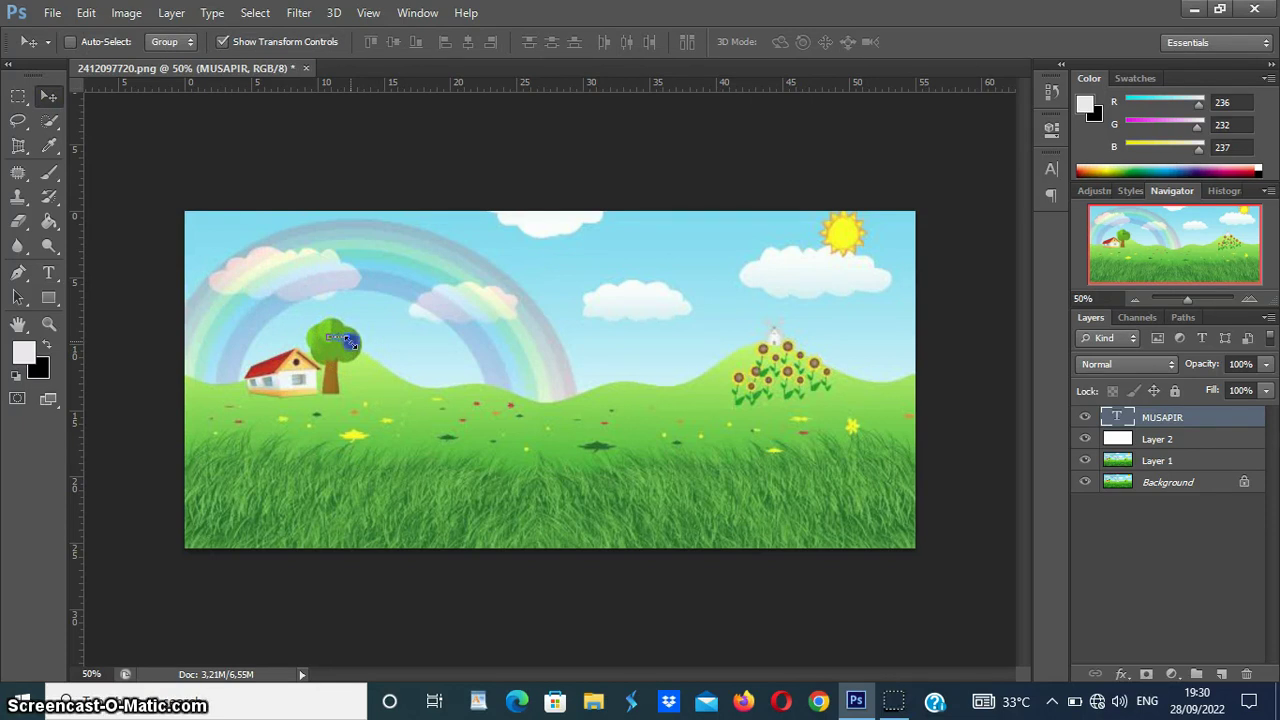
{"action": "left_click_drag", "start_coordinate": [350, 342], "coordinate": [700, 438]}
{"action": "mouse_move", "coordinate": [516, 369]}
{"action": "left_mouse_down"}
{"action": "mouse_move", "coordinate": [516, 407]}
{"action": "mouse_move", "coordinate": [518, 388]}
{"action": "left_mouse_up"}
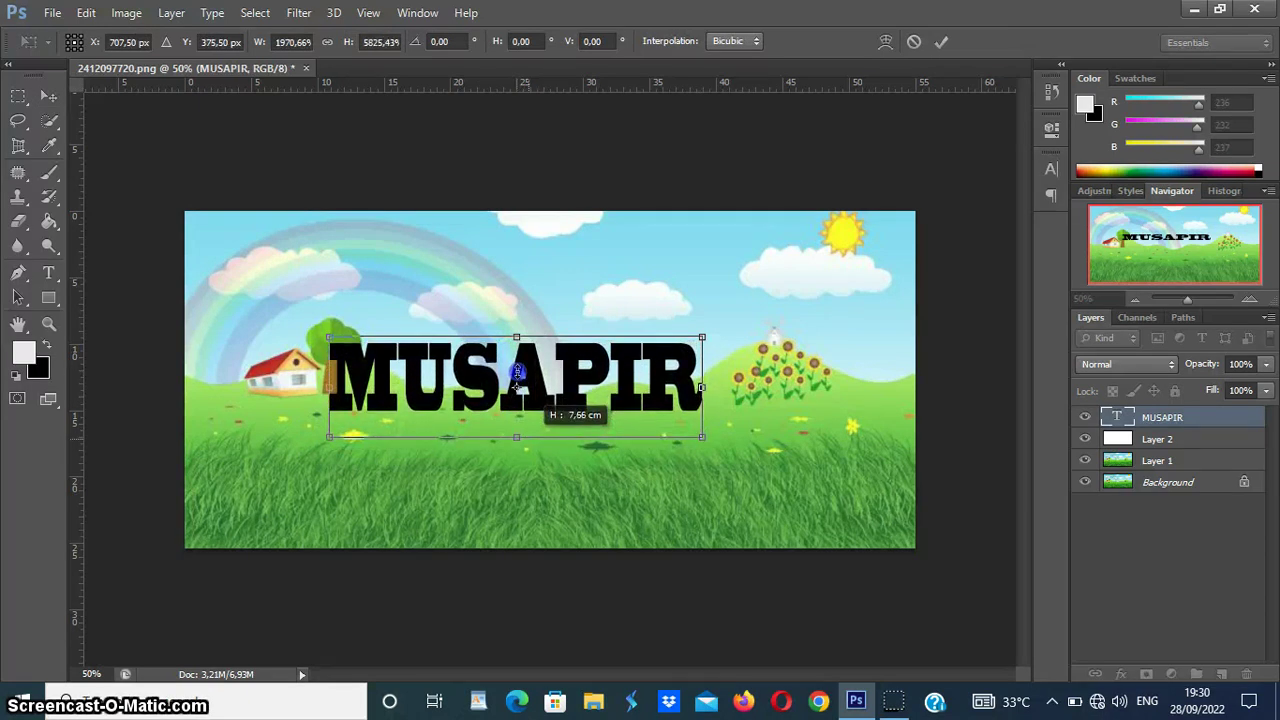
{"action": "left_click_drag", "start_coordinate": [702, 387], "coordinate": [782, 387]}
{"action": "left_click_drag", "start_coordinate": [557, 437], "coordinate": [558, 450]}
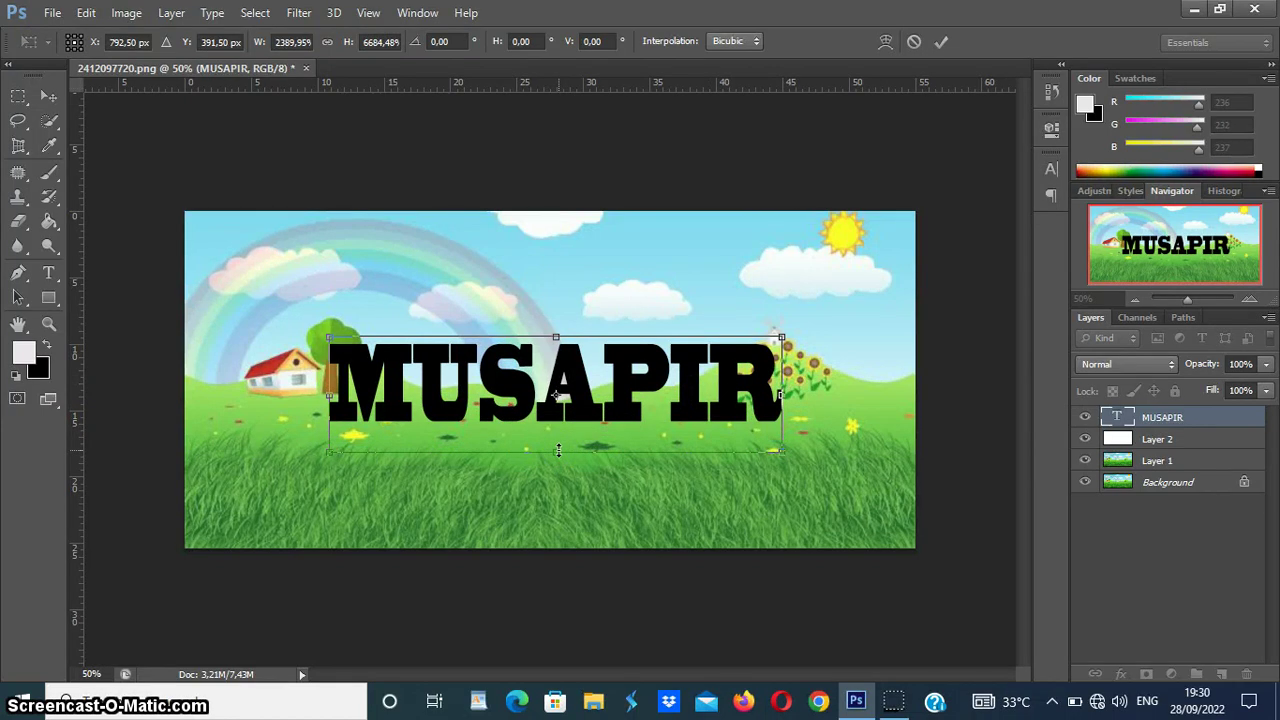
{"action": "left_click", "coordinate": [944, 42]}
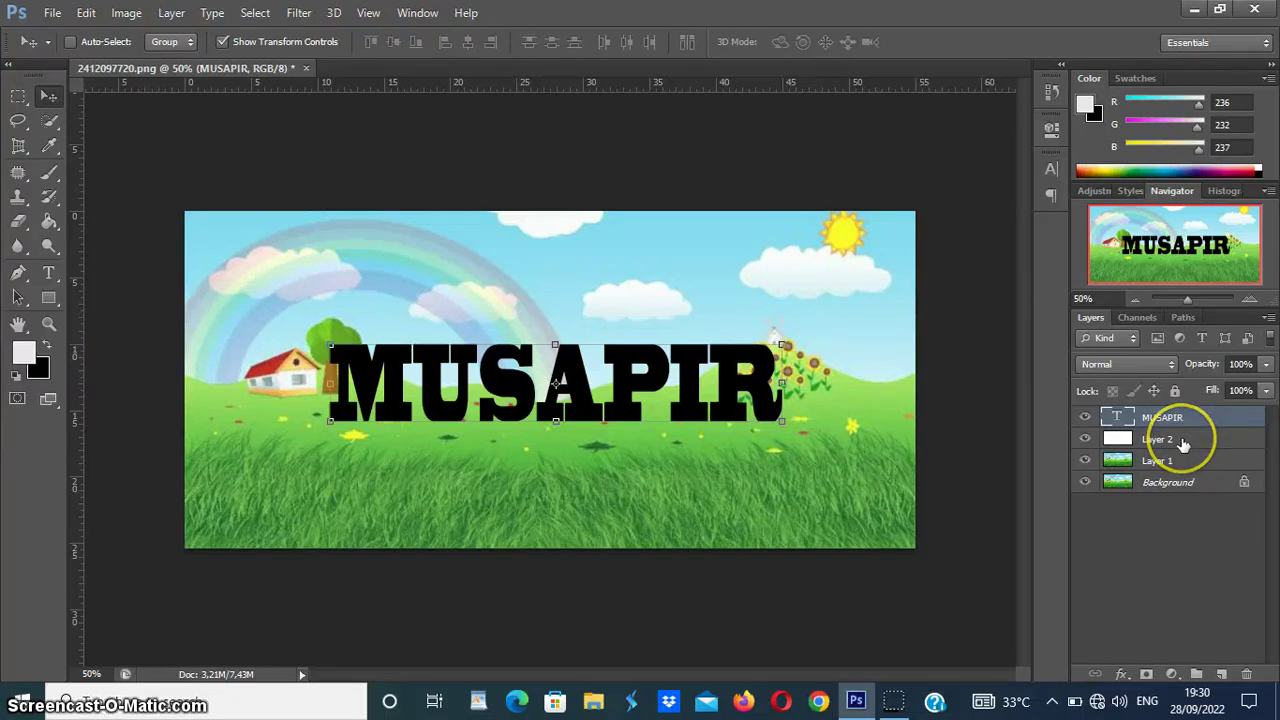
Step: Group the MUSAPIR text layer with the white Layer 2 and expand the new group
{"action": "left_click", "coordinate": [1183, 442], "text": "ctrl"}
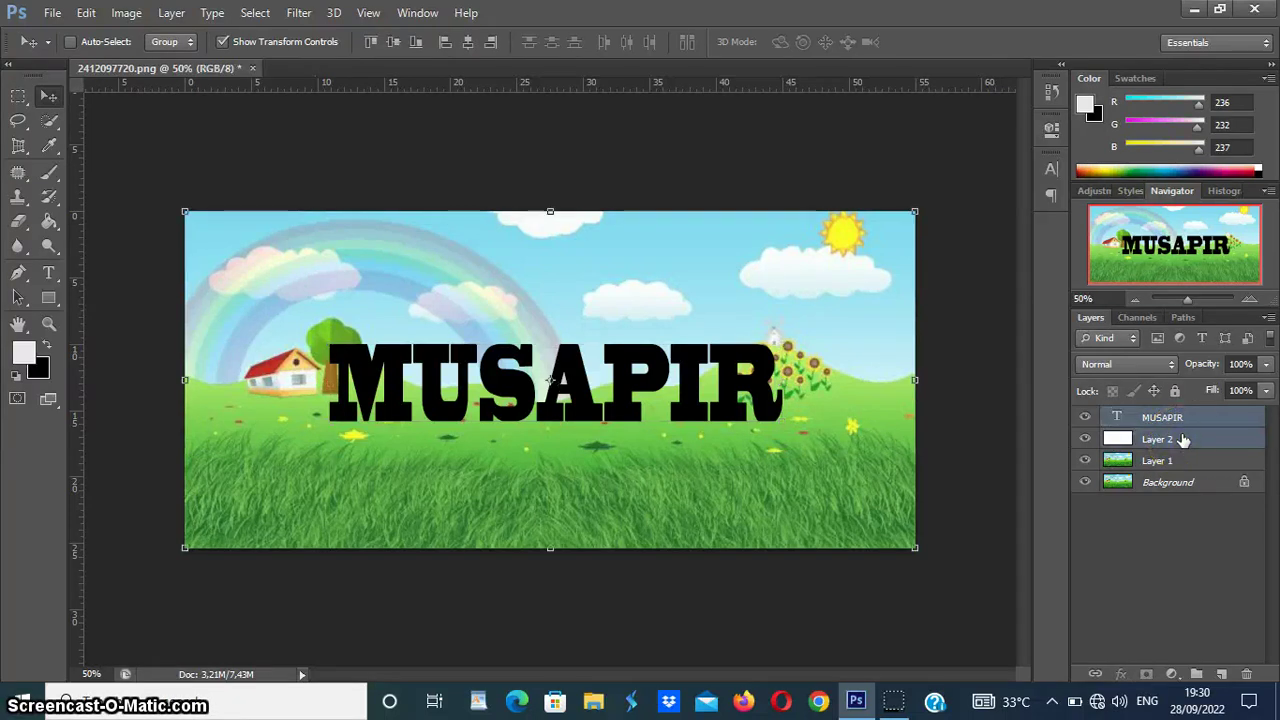
{"action": "left_click_drag", "start_coordinate": [1183, 440], "coordinate": [1198, 676]}
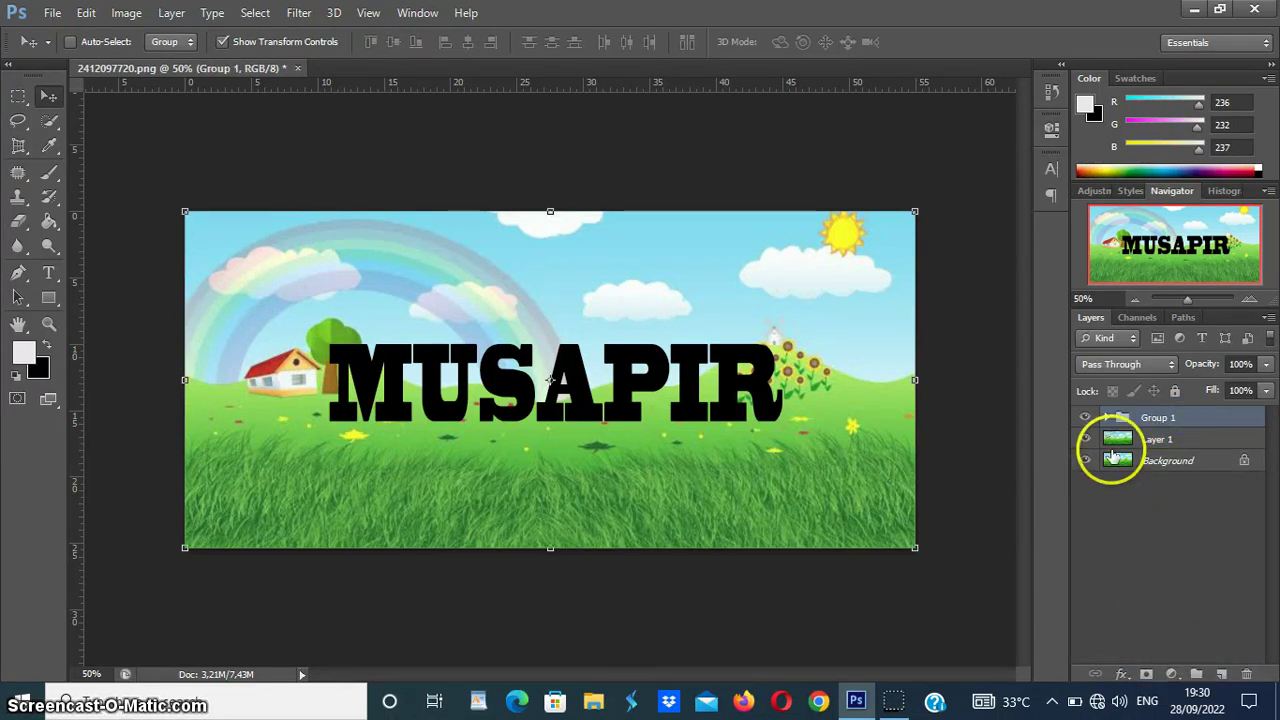
{"action": "left_click", "coordinate": [1107, 418]}
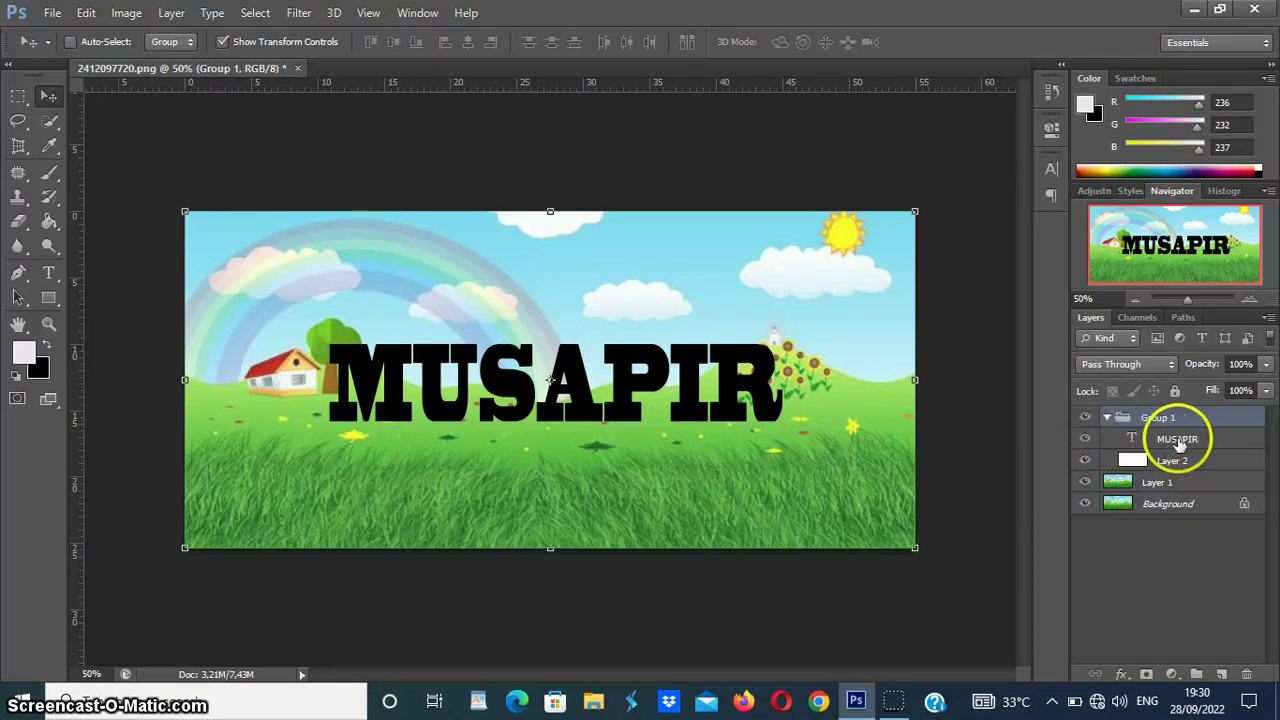
Step: Set the MUSAPIR text layer's blending options to Shallow knockout with a fill opacity of 42%
{"action": "left_click", "coordinate": [1188, 447]}
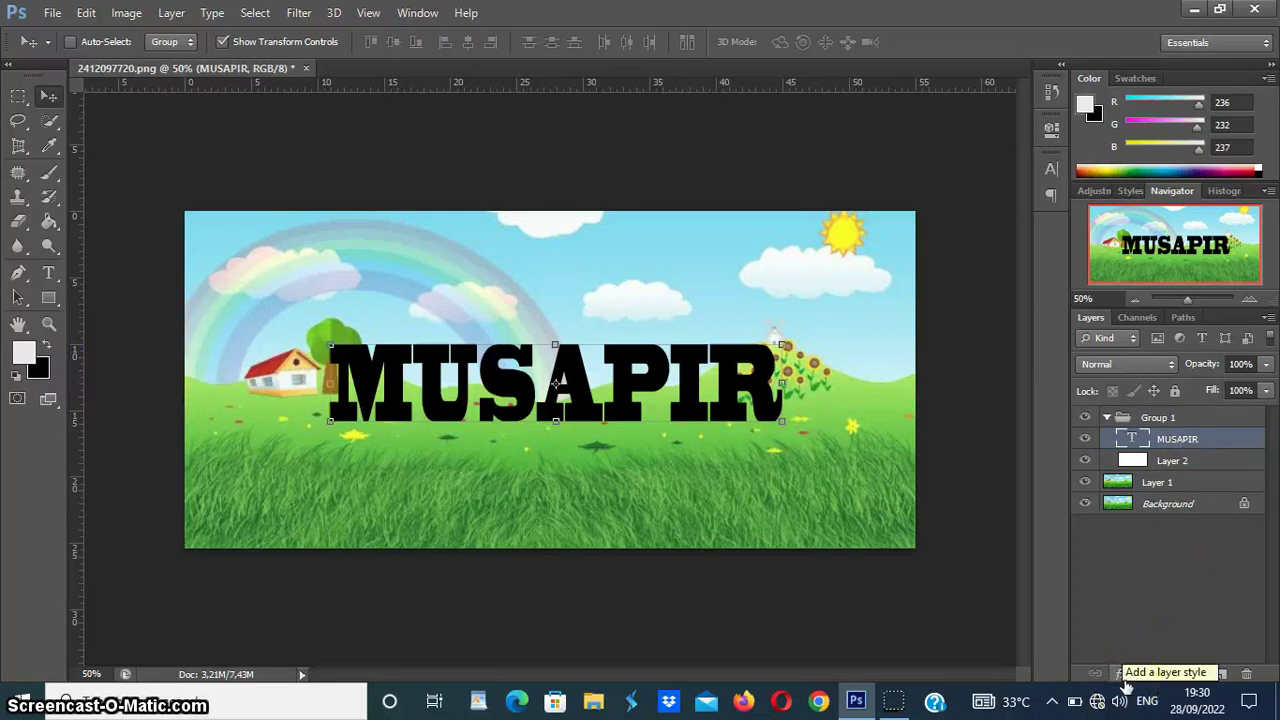
{"action": "left_click", "coordinate": [1120, 673]}
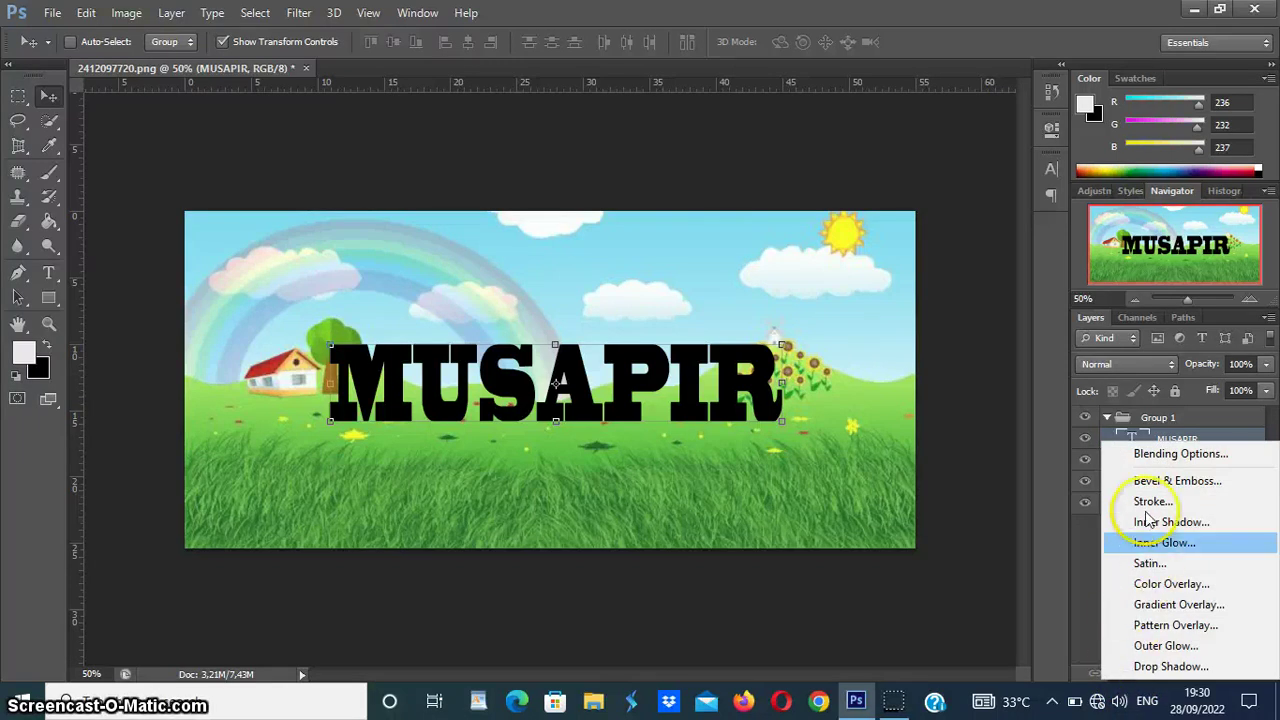
{"action": "left_click", "coordinate": [1155, 462]}
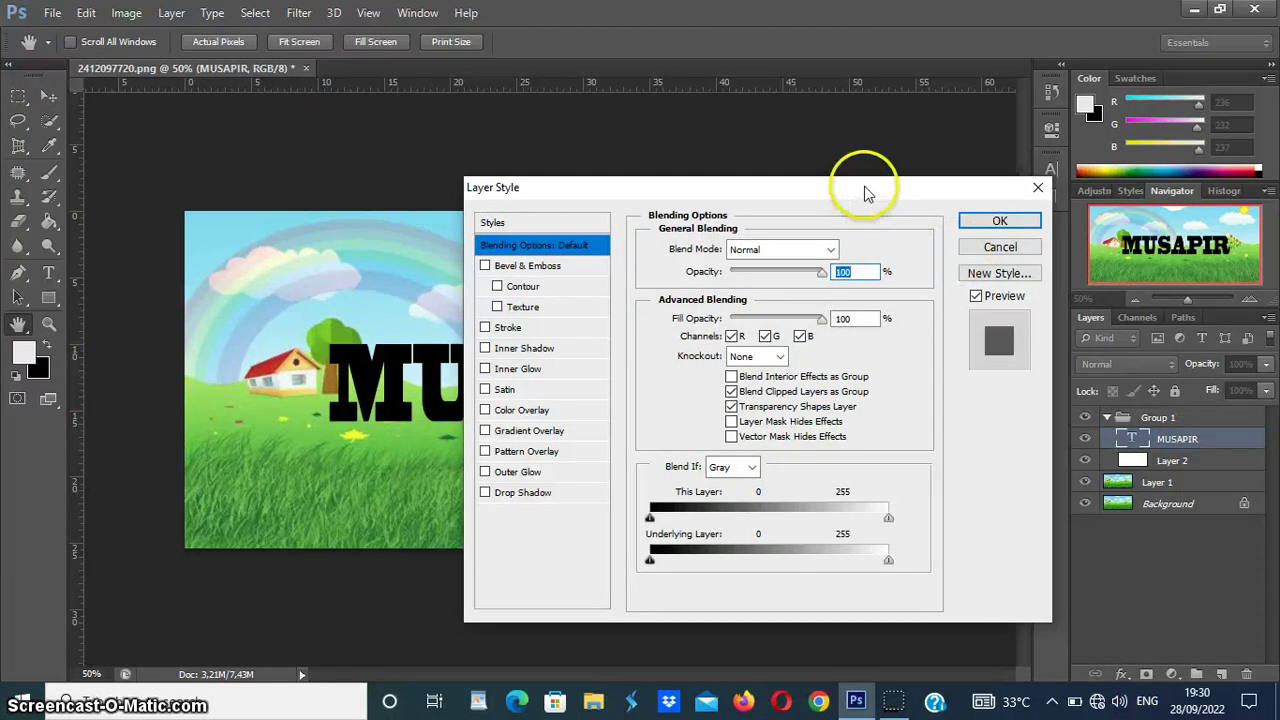
{"action": "left_click_drag", "start_coordinate": [866, 192], "coordinate": [1032, 148]}
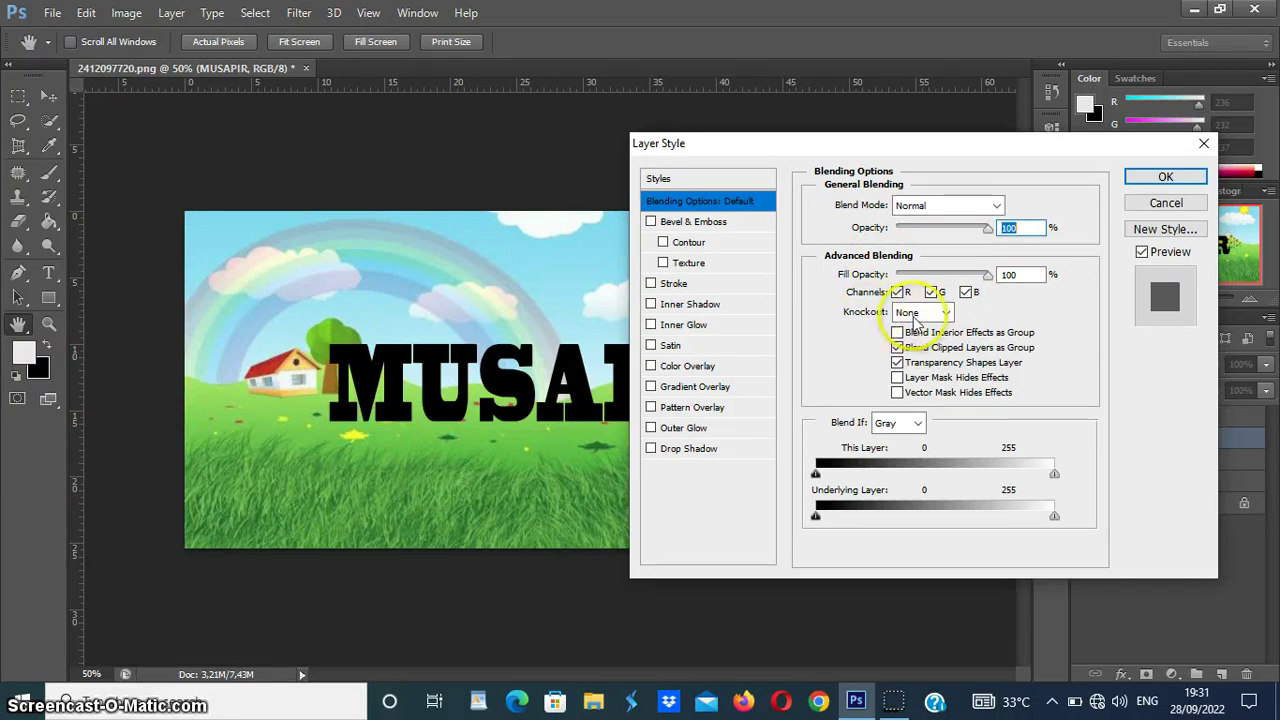
{"action": "left_click", "coordinate": [945, 313]}
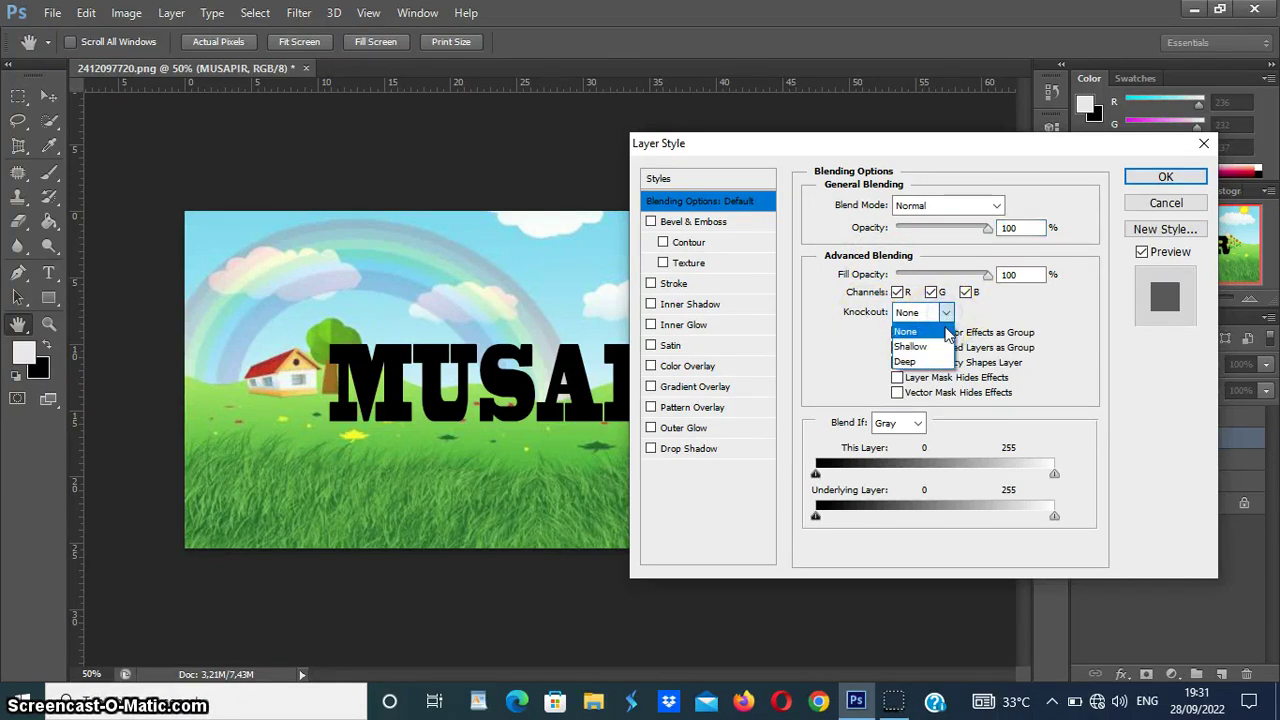
{"action": "left_click", "coordinate": [940, 347]}
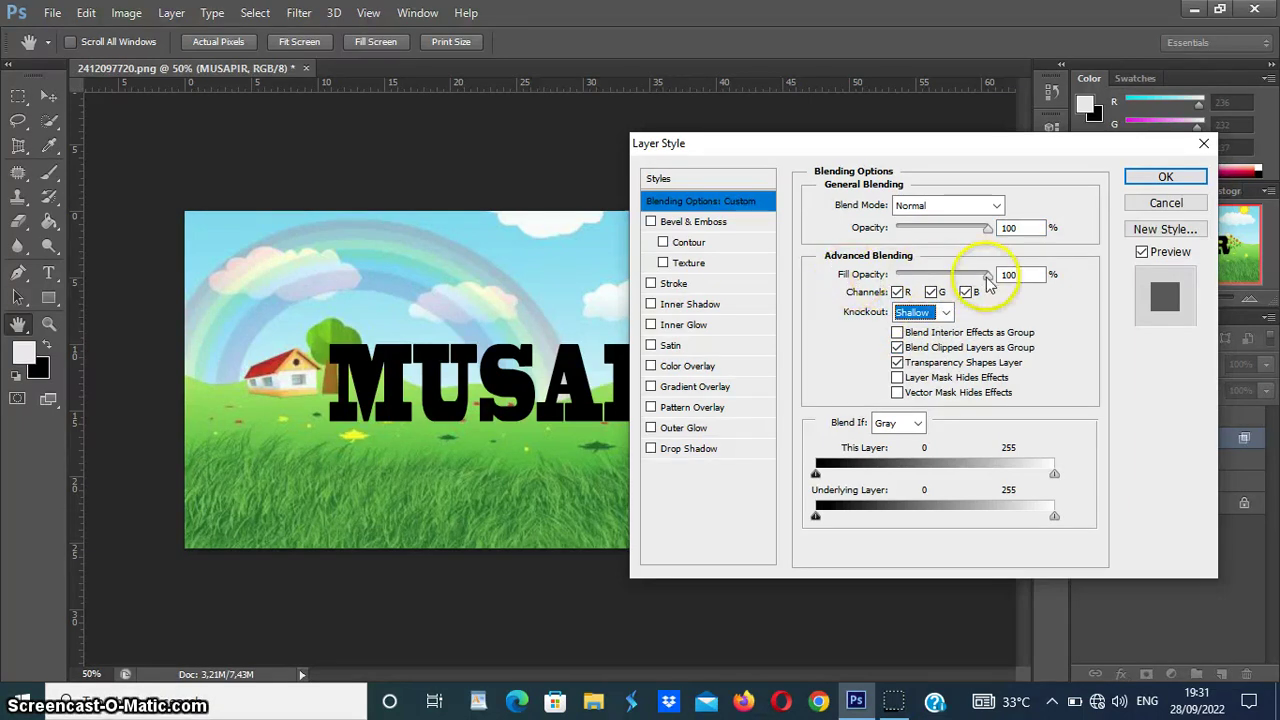
{"action": "left_click_drag", "start_coordinate": [987, 275], "coordinate": [935, 287]}
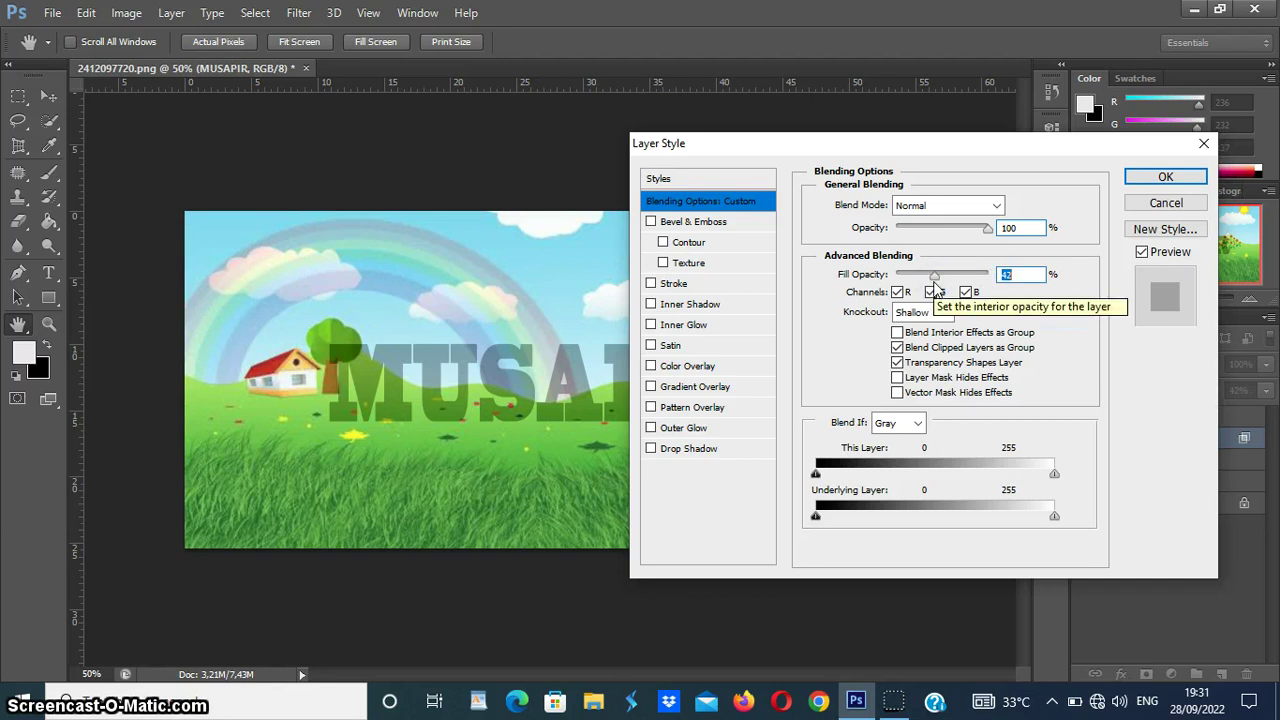
{"action": "left_click", "coordinate": [1180, 177]}
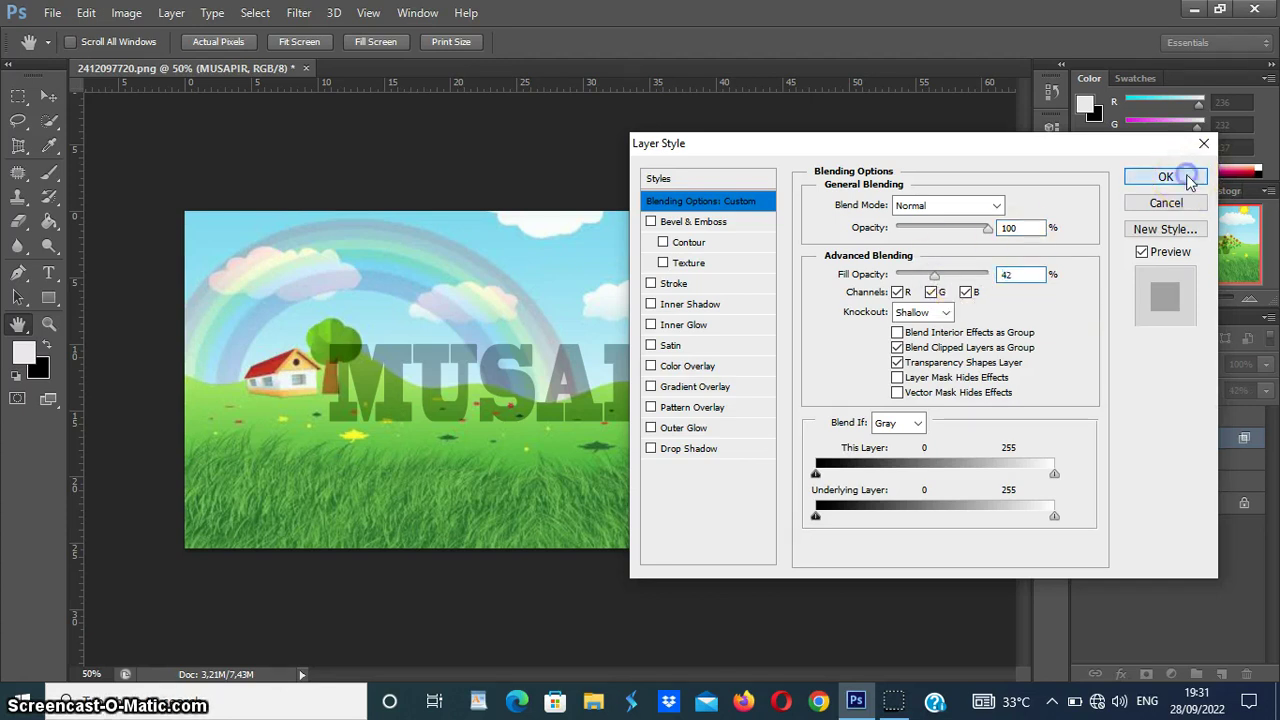
Step: Nudge the MUSAPIR text slightly upward and fit the white Layer 2 around it as a panel at 70% width and 36.94% height
{"action": "mouse_move", "coordinate": [674, 409]}
{"action": "left_mouse_down"}
{"action": "mouse_move", "coordinate": [657, 423]}
{"action": "mouse_move", "coordinate": [668, 518]}
{"action": "mouse_move", "coordinate": [676, 375]}
{"action": "mouse_move", "coordinate": [674, 396]}
{"action": "left_mouse_up"}
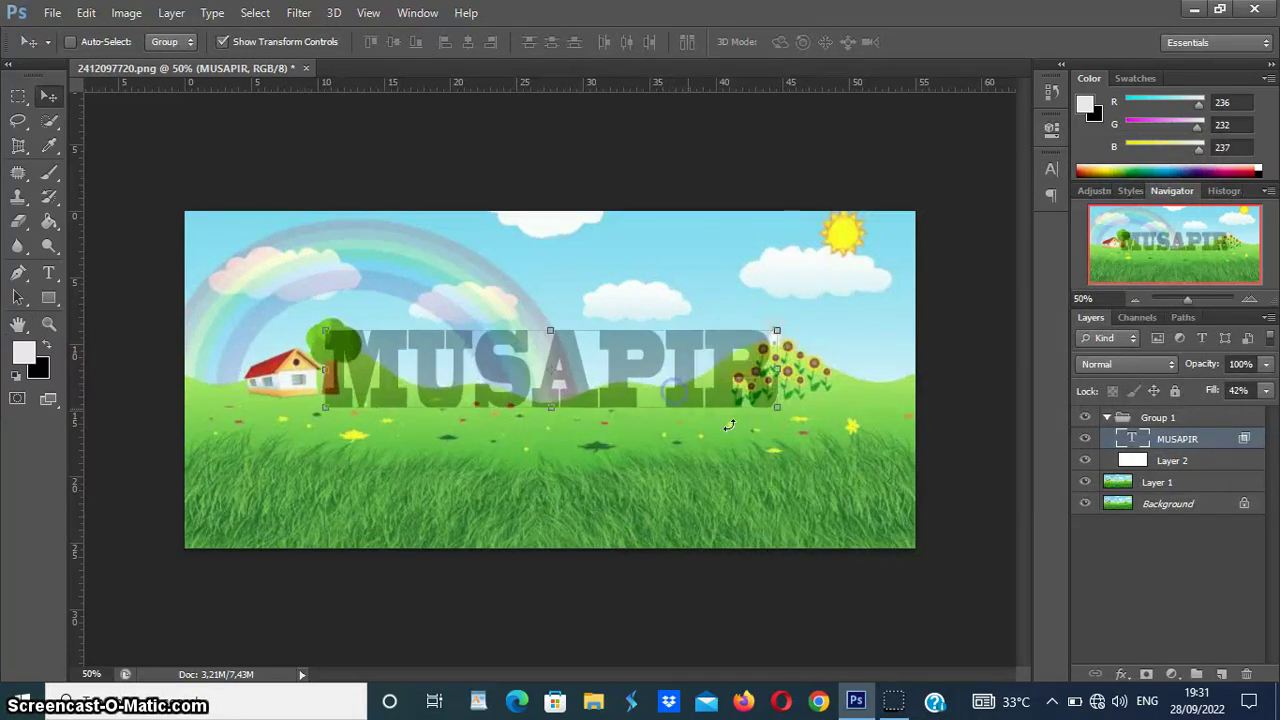
{"action": "left_click", "coordinate": [1172, 466]}
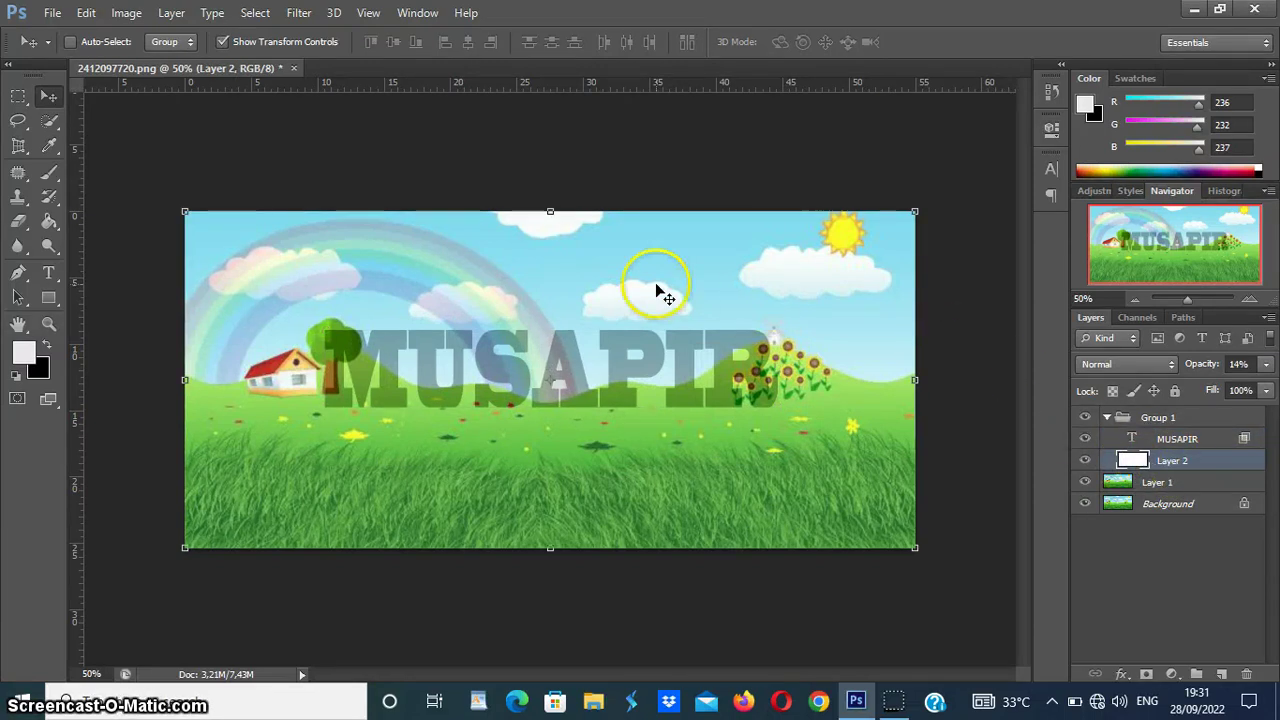
{"action": "left_click_drag", "start_coordinate": [550, 212], "coordinate": [550, 301]}
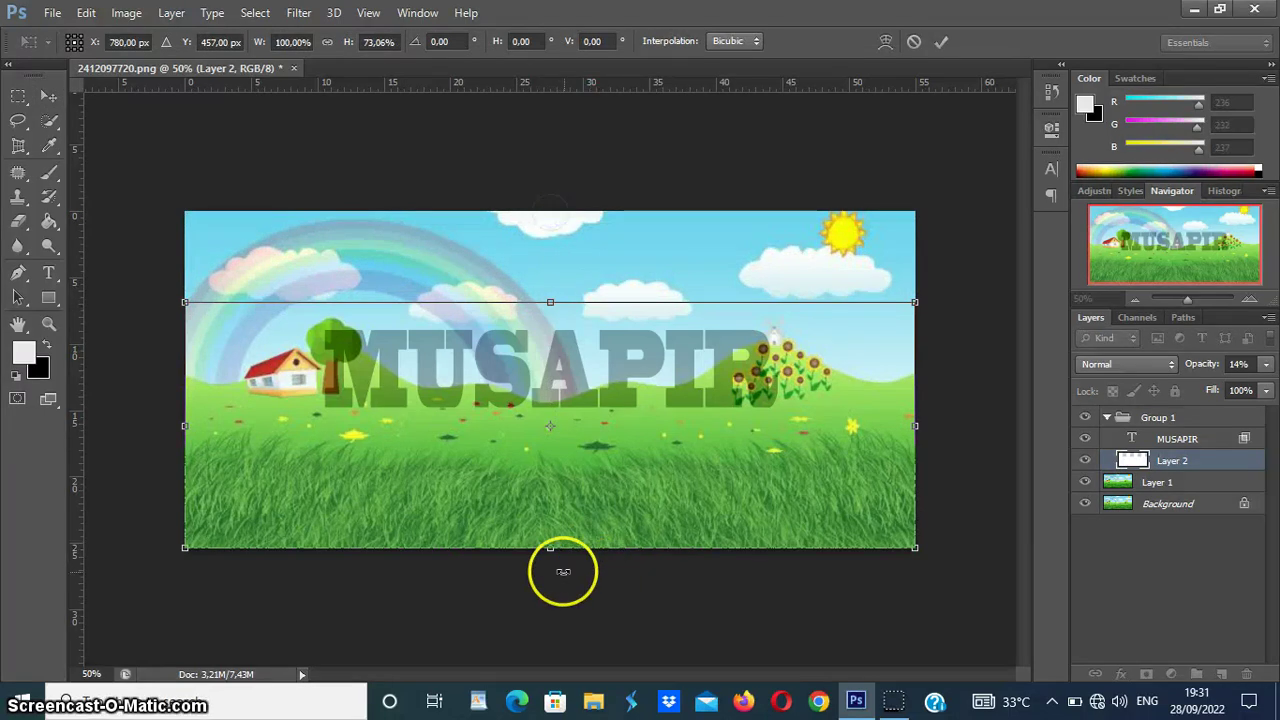
{"action": "left_click_drag", "start_coordinate": [548, 550], "coordinate": [548, 425]}
{"action": "left_click_drag", "start_coordinate": [914, 366], "coordinate": [923, 363]}
{"action": "left_click_drag", "start_coordinate": [185, 366], "coordinate": [290, 365]}
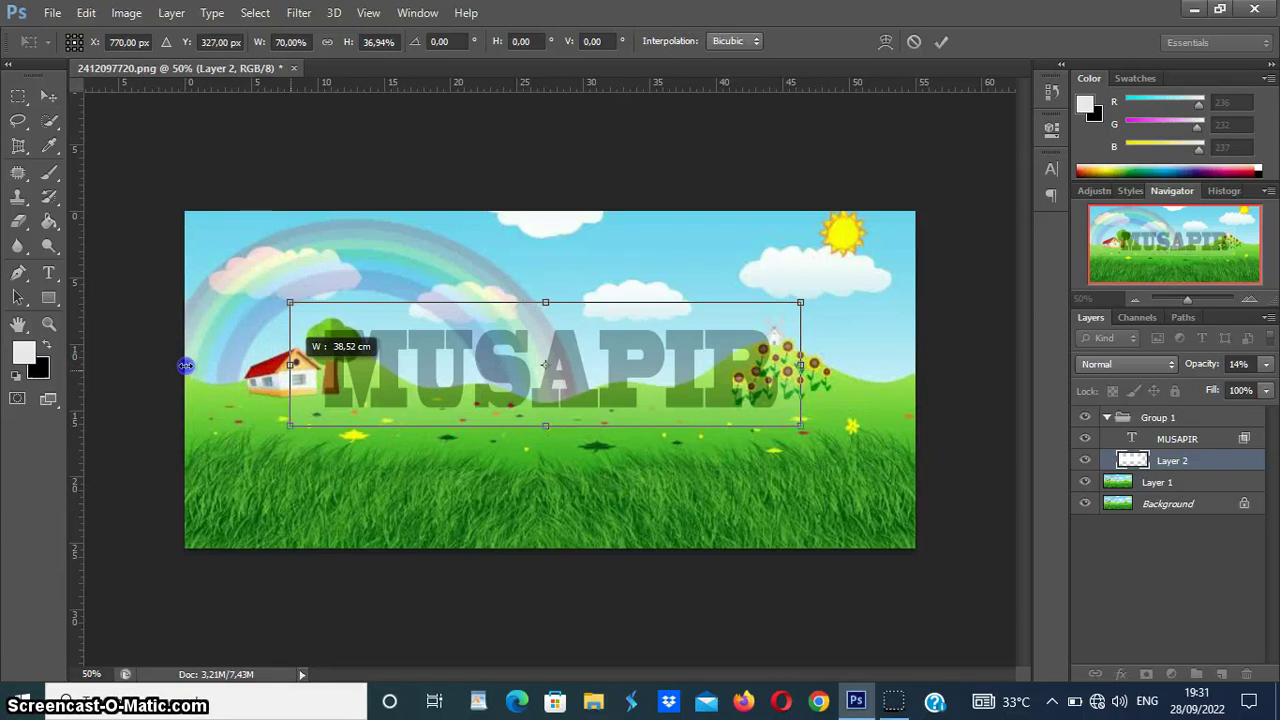
{"action": "left_click_drag", "start_coordinate": [186, 365], "coordinate": [186, 365]}
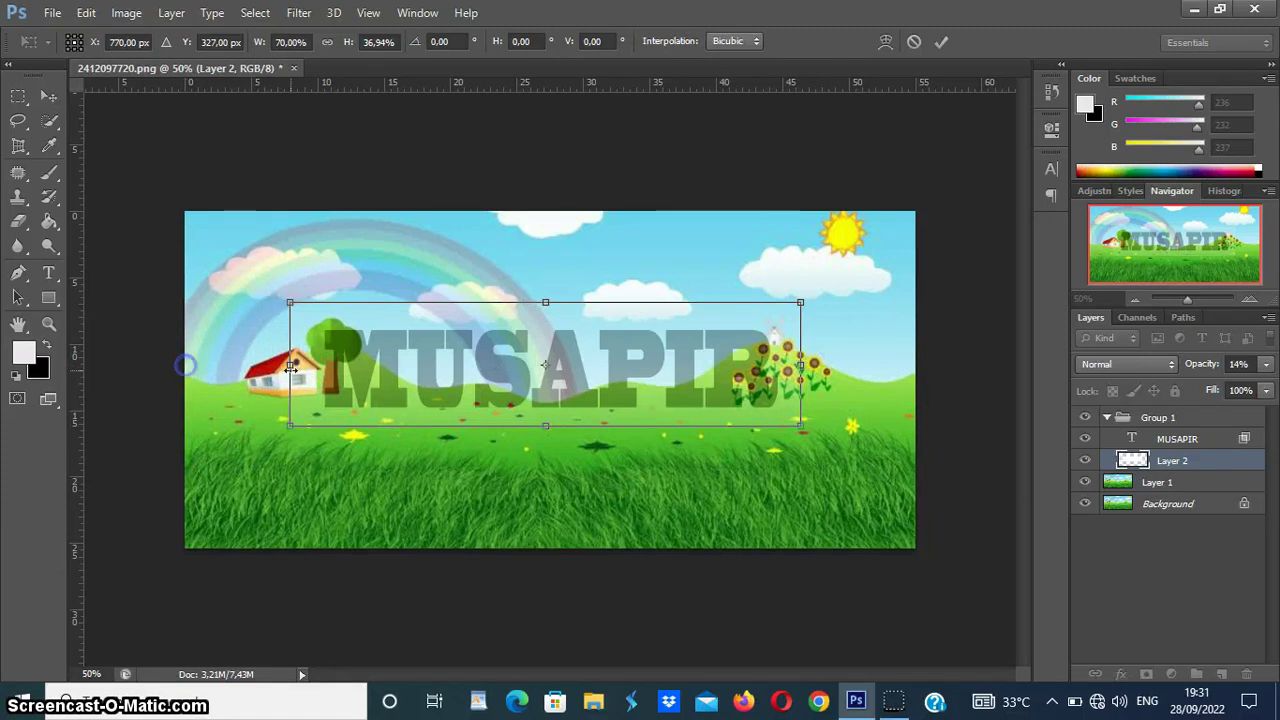
{"action": "left_click", "coordinate": [942, 44]}
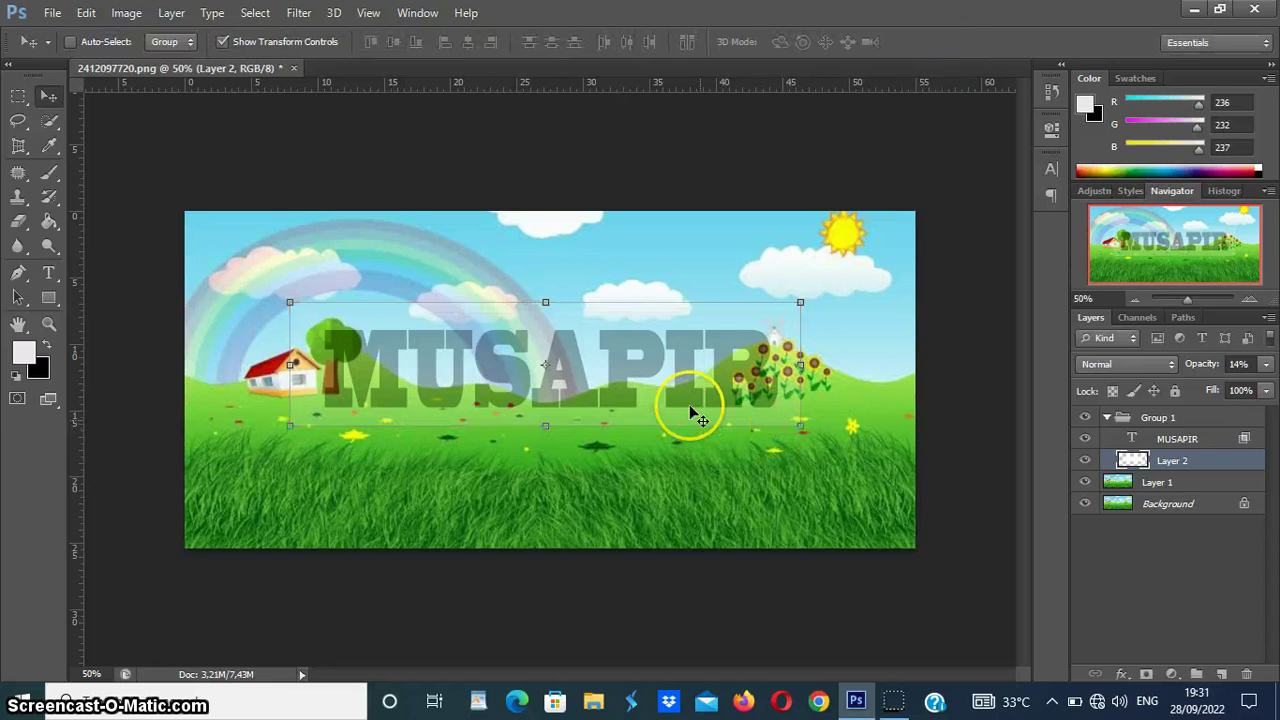
{"action": "mouse_move", "coordinate": [679, 393]}
{"action": "left_mouse_down"}
{"action": "mouse_move", "coordinate": [671, 437]}
{"action": "mouse_move", "coordinate": [690, 404]}
{"action": "left_mouse_up"}
Step: Move Group 1, with the MUSAPIR text and its white panel, down onto the grass below the house and sunflowers
{"action": "left_click", "coordinate": [1180, 512]}
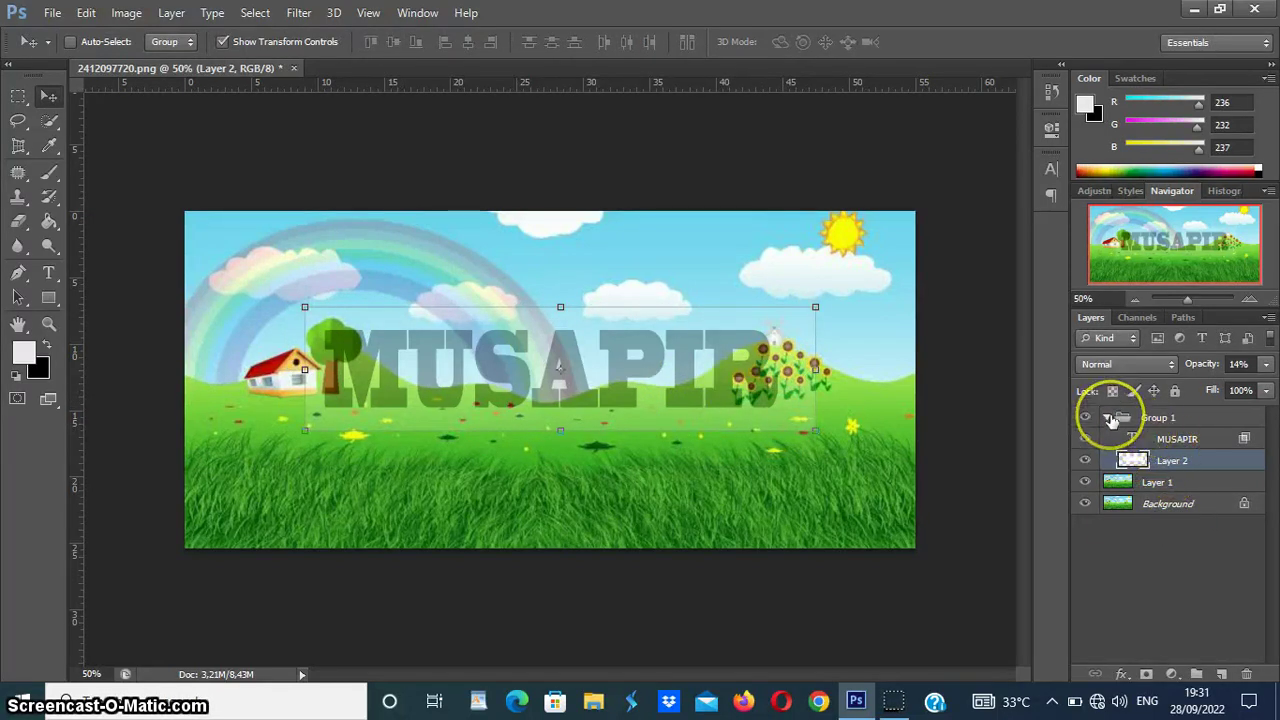
{"action": "left_click", "coordinate": [1147, 419]}
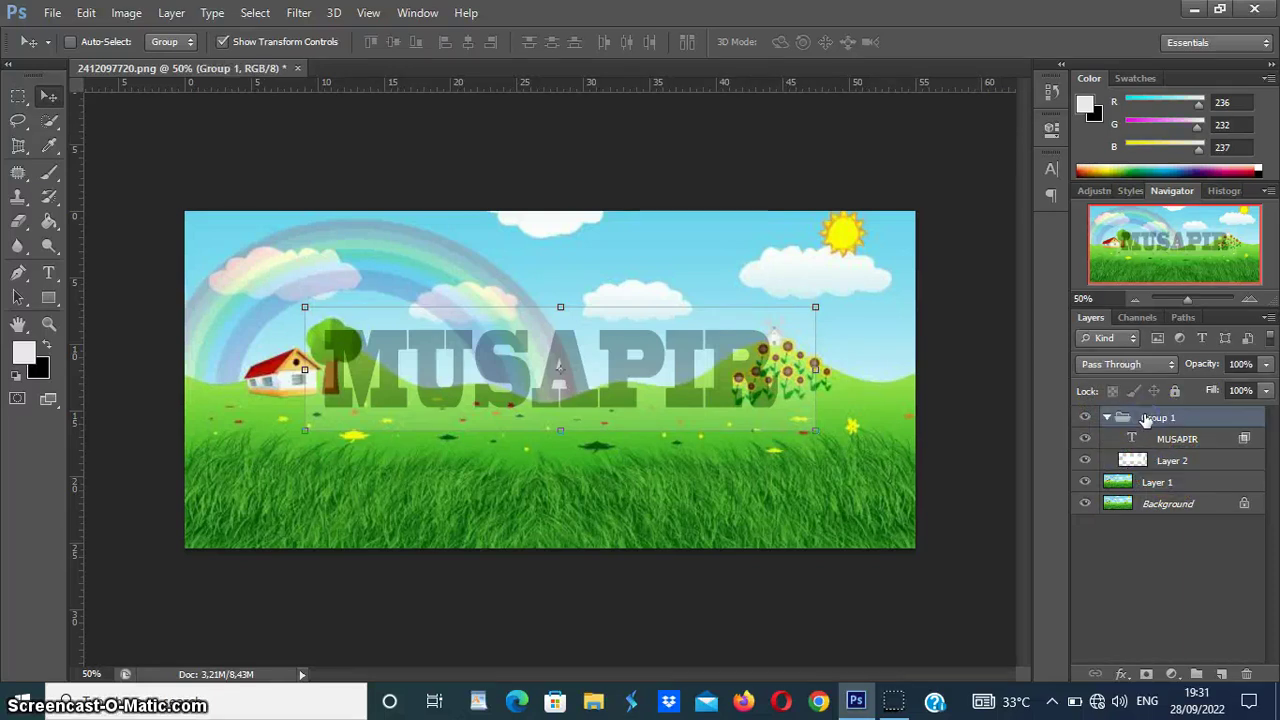
{"action": "left_click", "coordinate": [734, 377]}
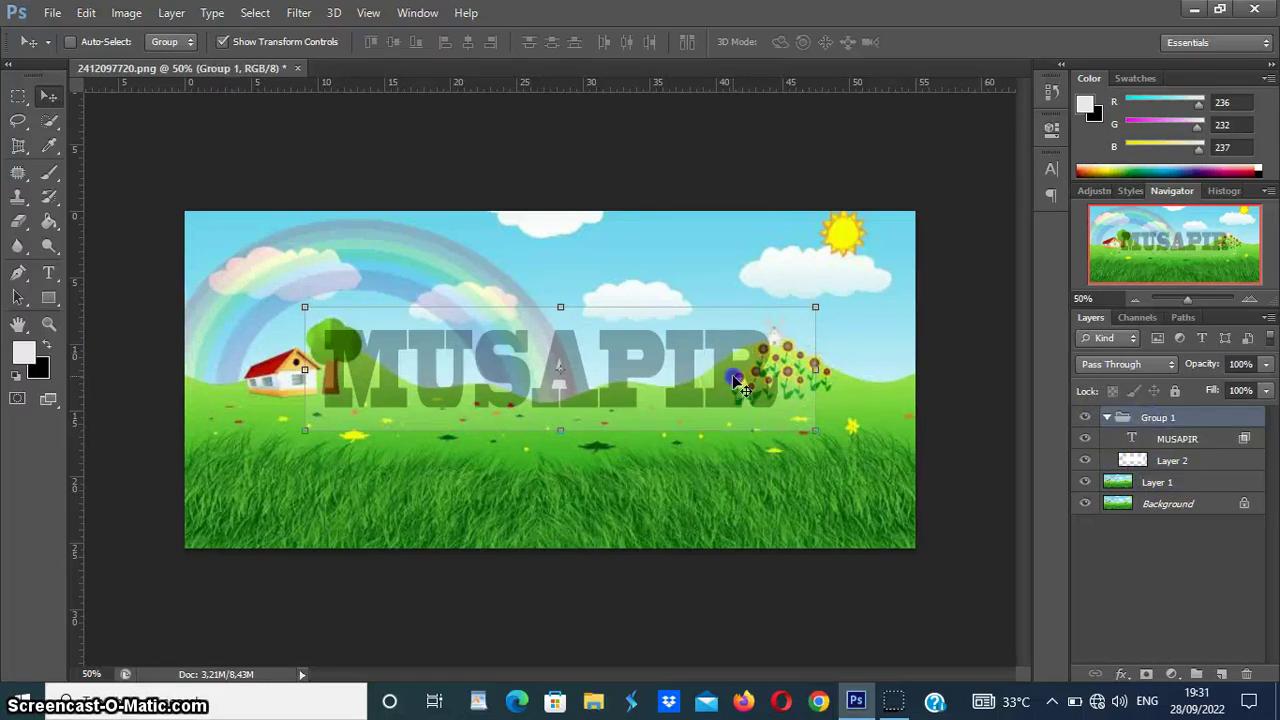
{"action": "left_click_drag", "start_coordinate": [734, 388], "coordinate": [735, 481]}
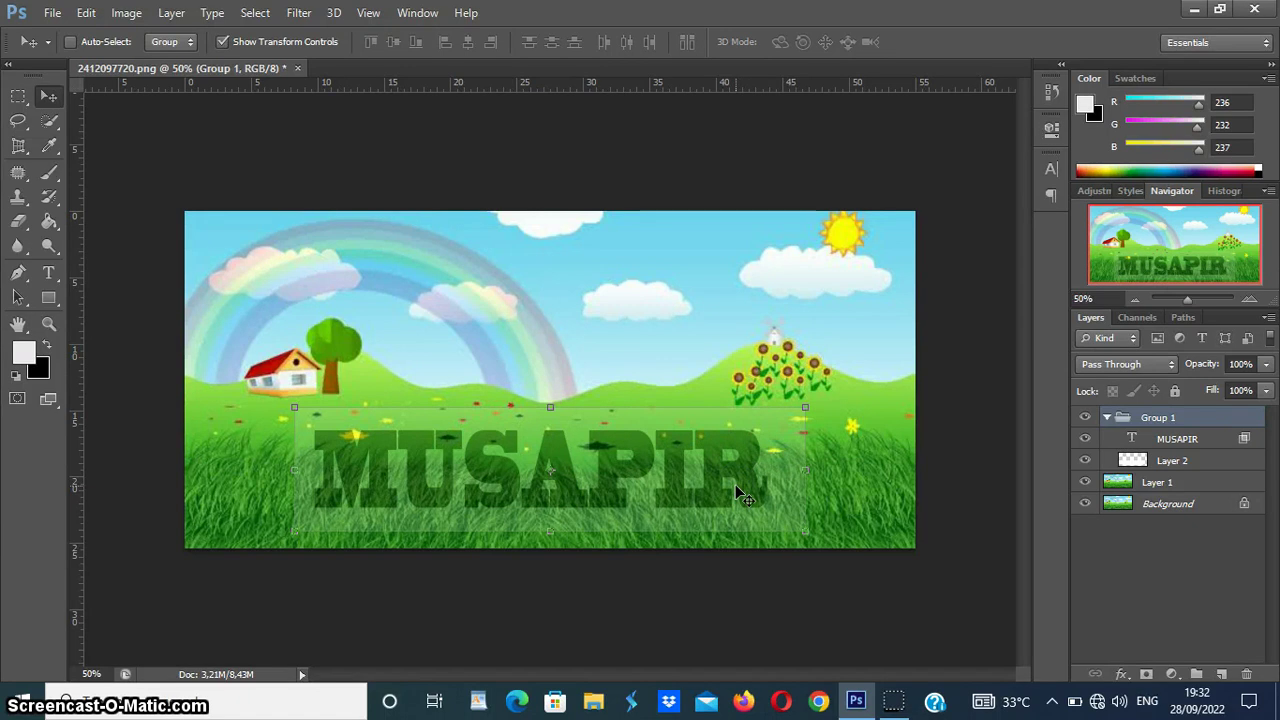